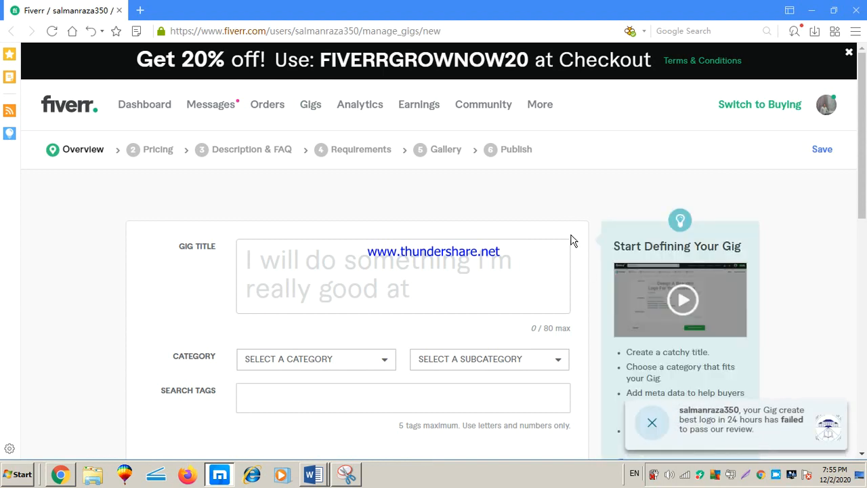
Enter the gig title "create professional logo in 24 hours" after the fixed "I will" wording
scroll(569, 237, "down", 1)
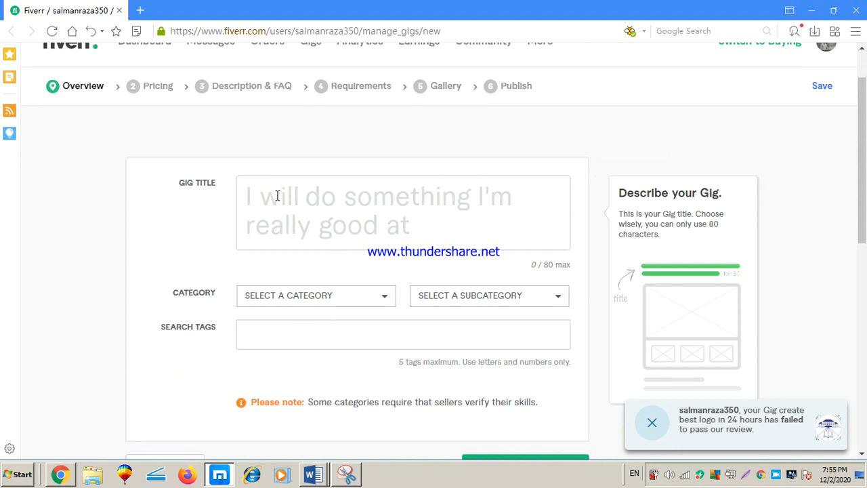
left_click(300, 196)
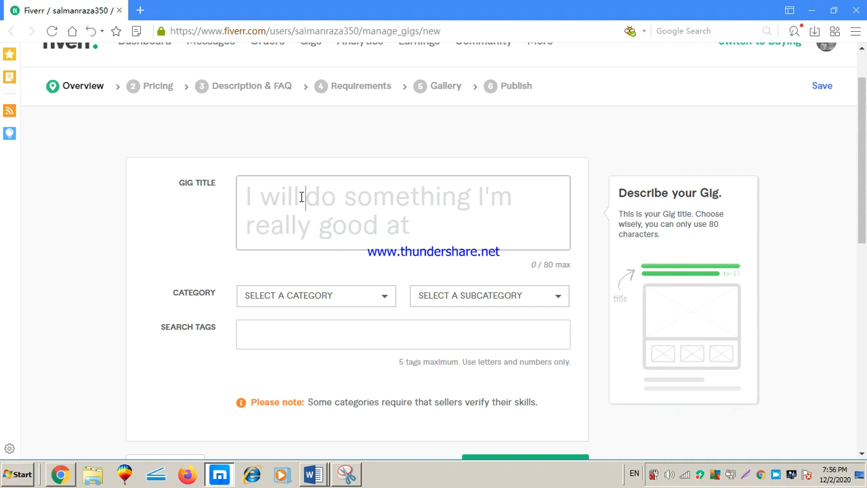
type("cr")
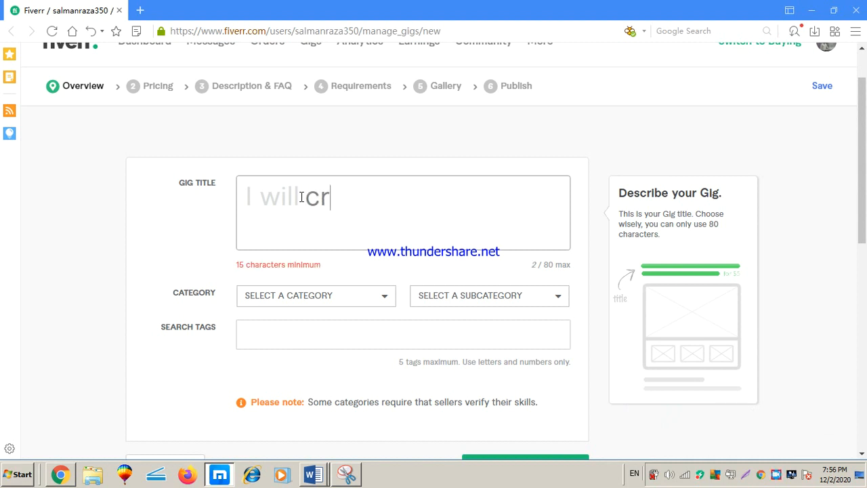
type("eate p")
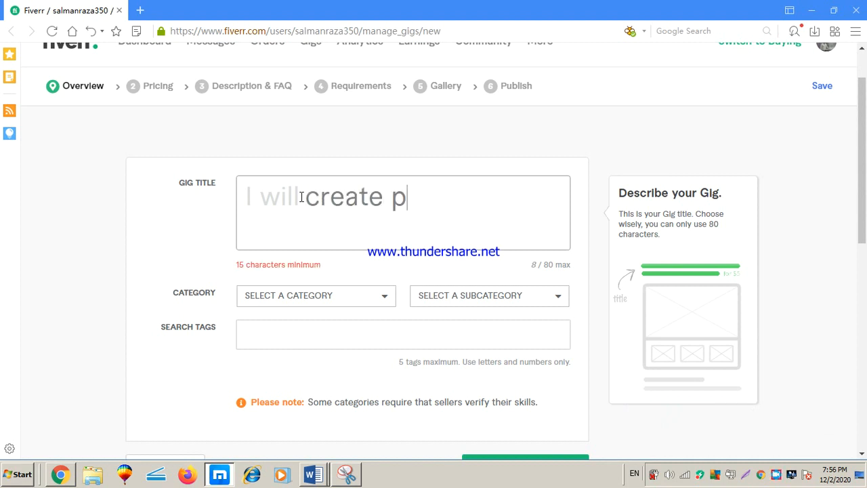
type("rofessional ")
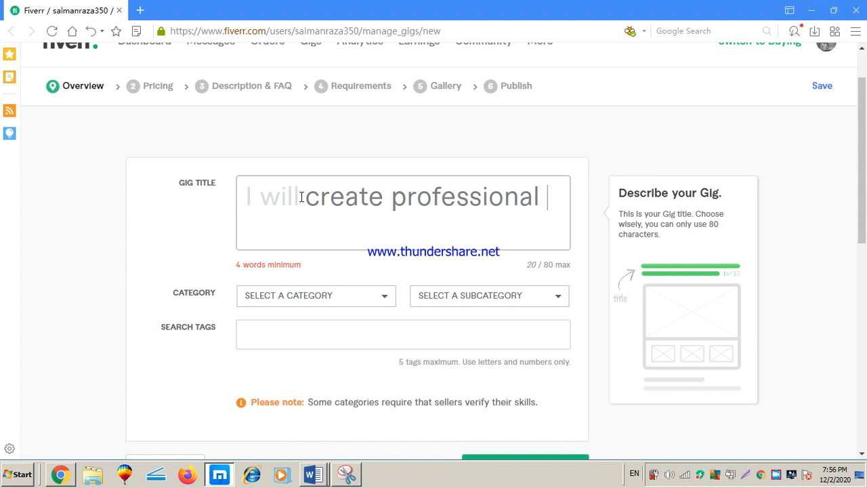
type("logo in ")
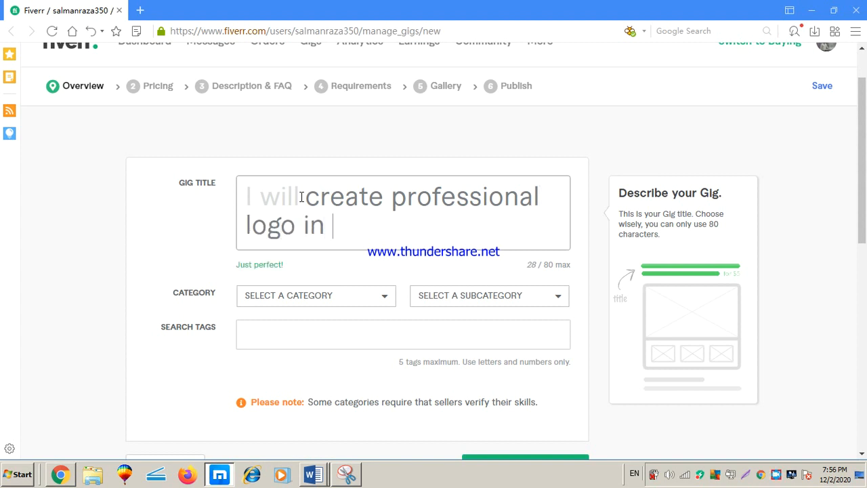
type("24 ")
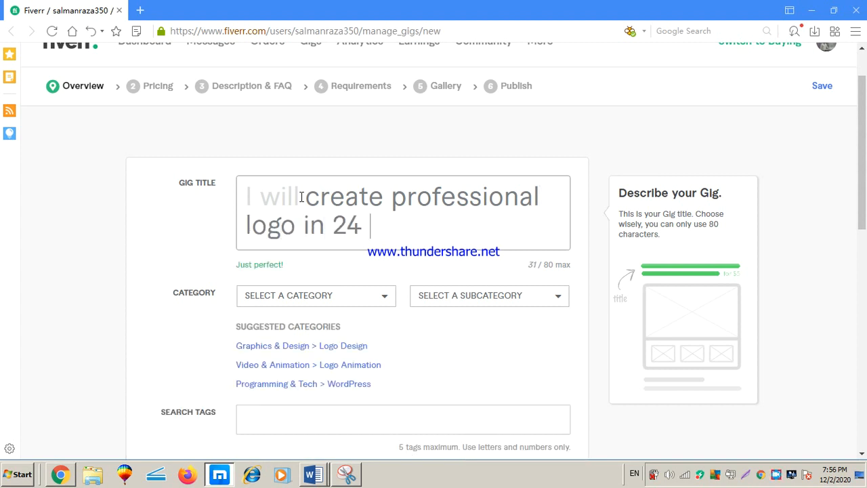
type("hours")
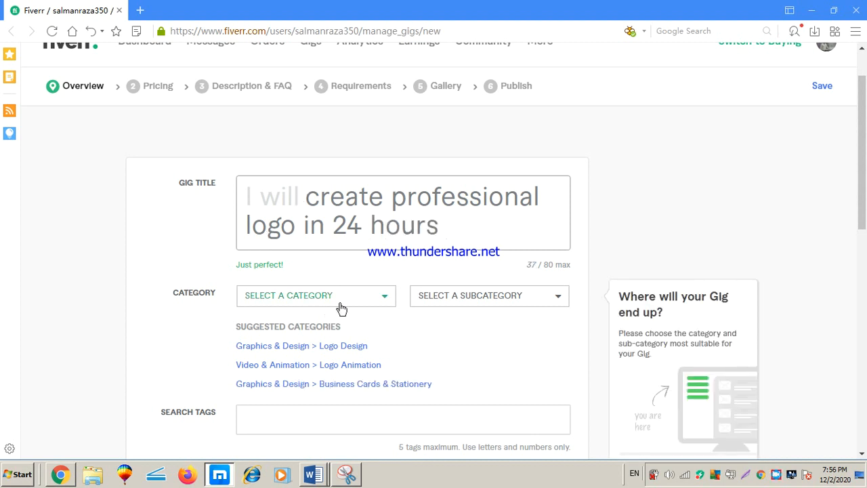
Set the gig's category to Graphics & Design and its subcategory to Logo Design
left_click(384, 302)
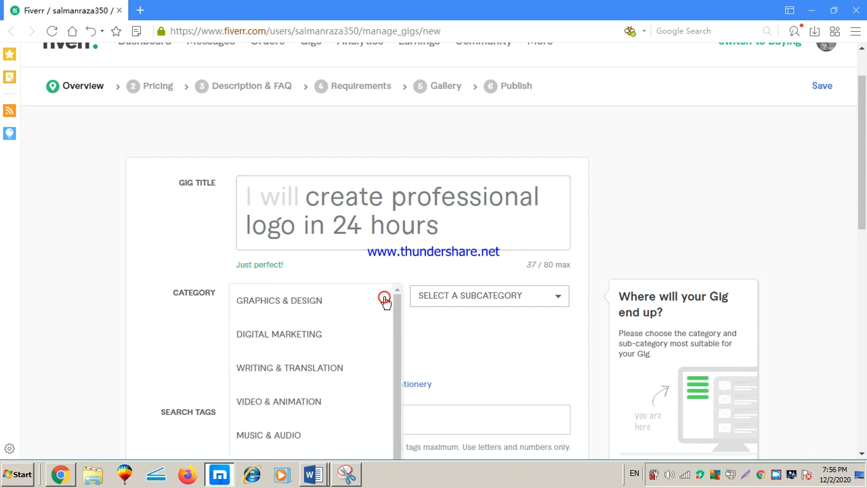
left_click(351, 304)
left_click(551, 302)
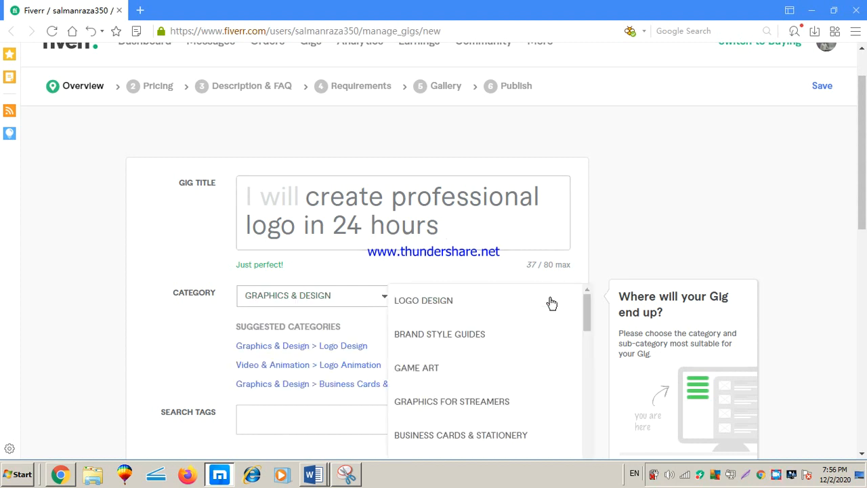
left_click(515, 305)
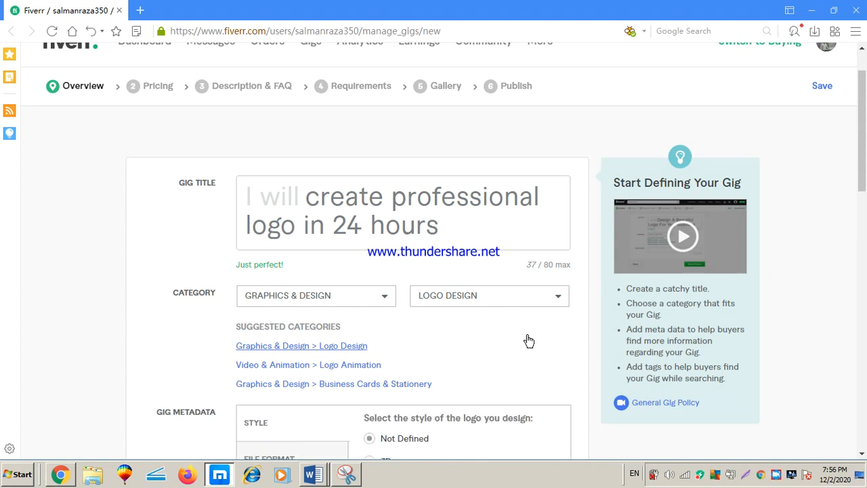
In the gig metadata, choose the 3D logo style and select the AI, JPG, PDF, PNG, PSD, EPS, CDR and SVG file formats
scroll(528, 340, "down", 5)
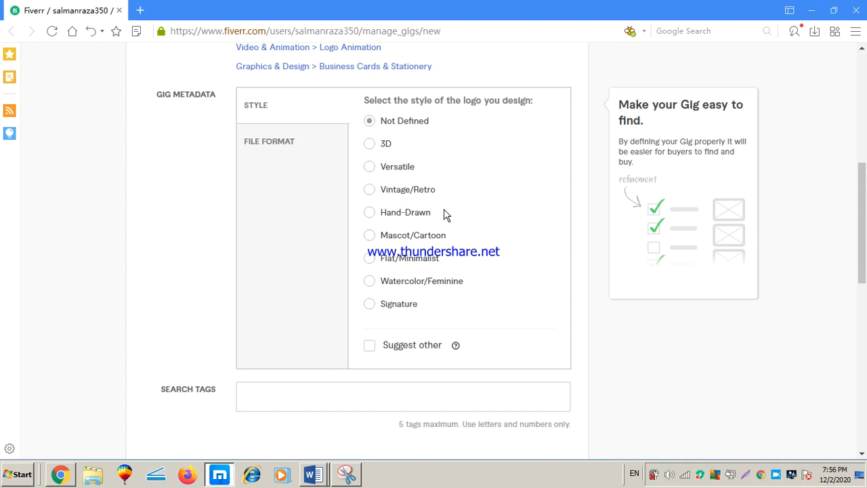
left_click(369, 143)
left_click(270, 148)
left_click(370, 137)
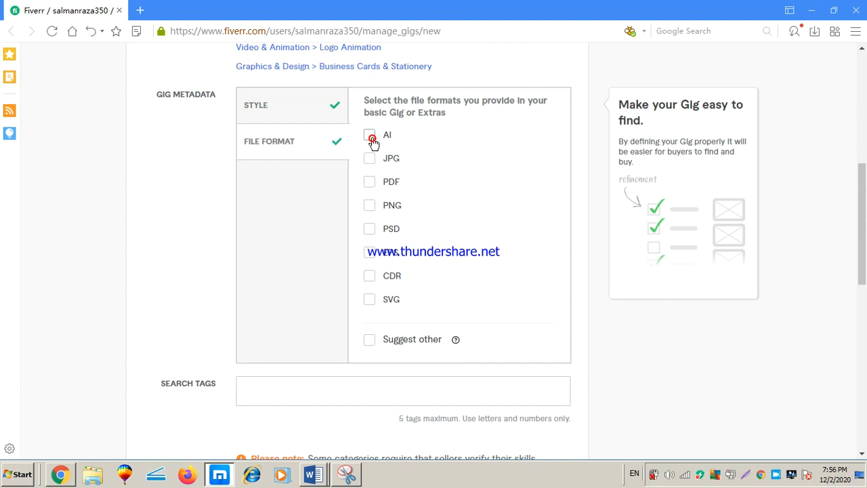
left_click(369, 157)
left_click(369, 183)
left_click(370, 206)
left_click(369, 230)
left_click(369, 273)
left_click(369, 299)
Add the search tags "create logo", "custom logo" and "professional logo" to the gig
left_click(287, 382)
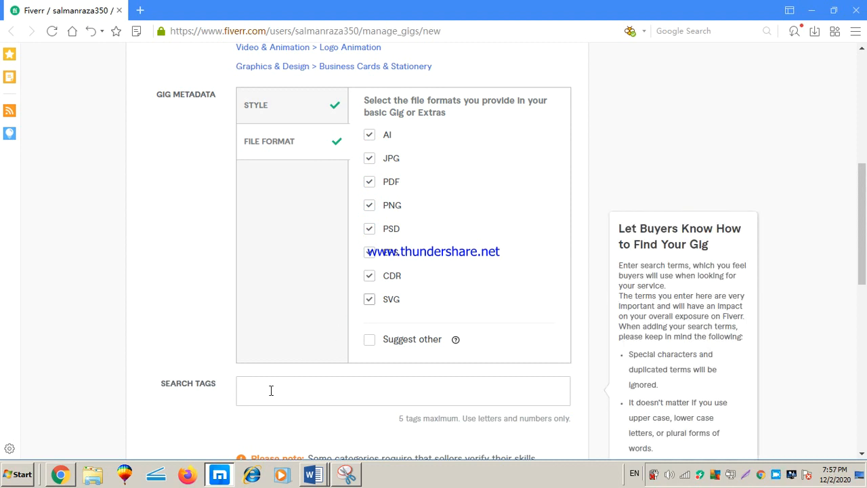
left_click(271, 390)
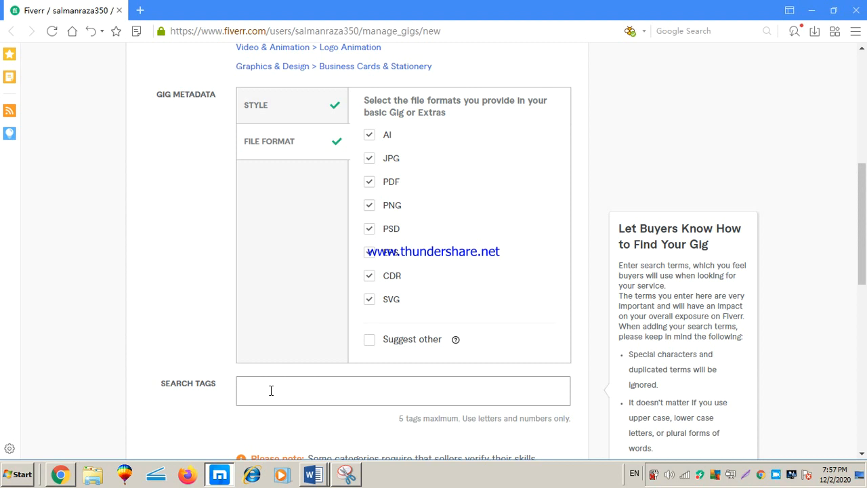
type("reate logo")
key("Return")
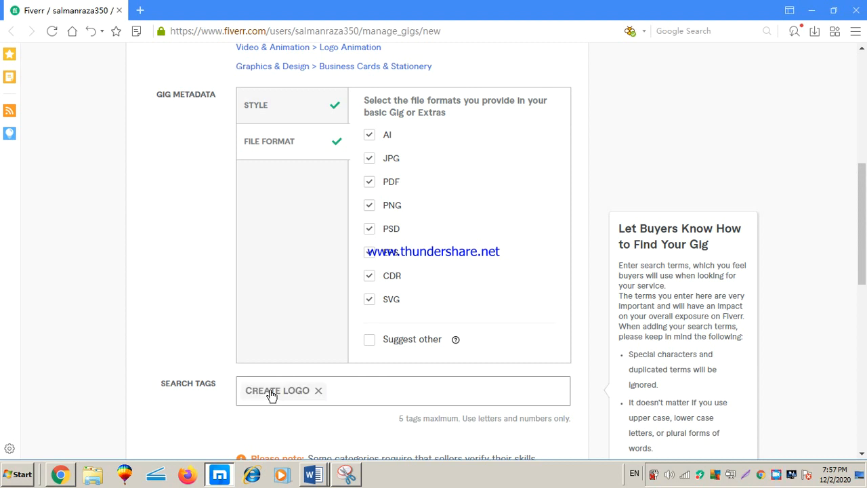
type("Custom logo")
key("Return")
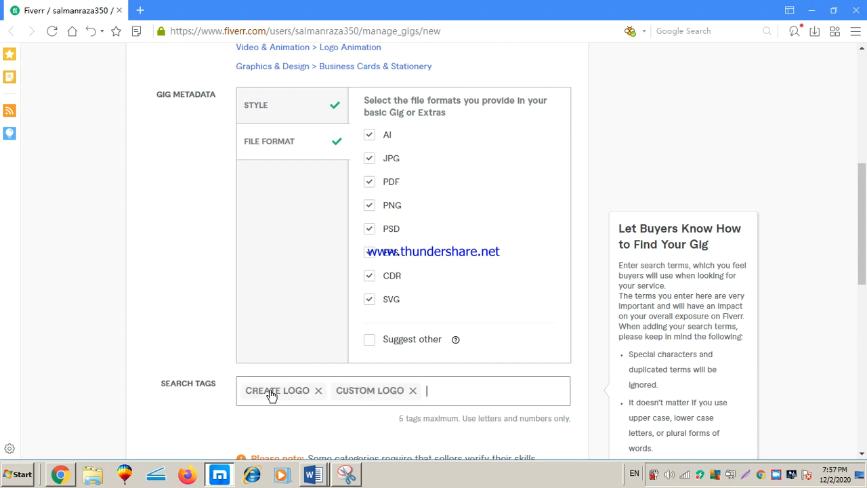
type("prof")
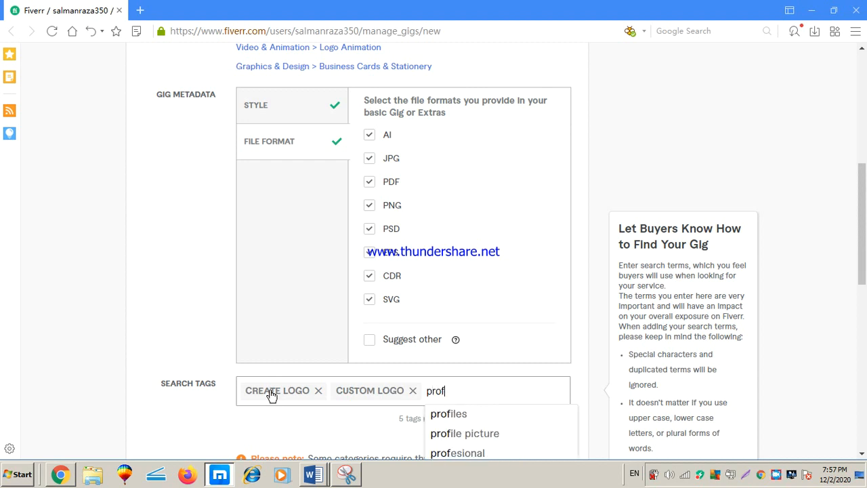
type("essional logo")
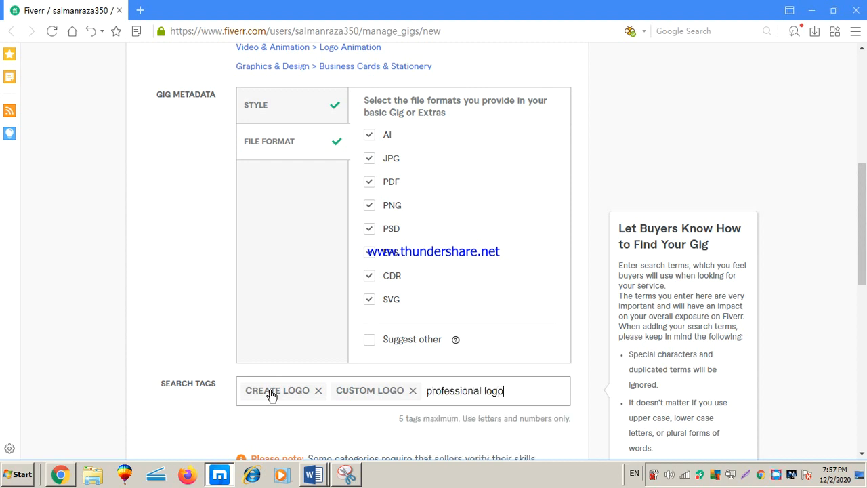
key("Return")
Add two more search tags to the gig, "best logo" and "logo creator"
type("b")
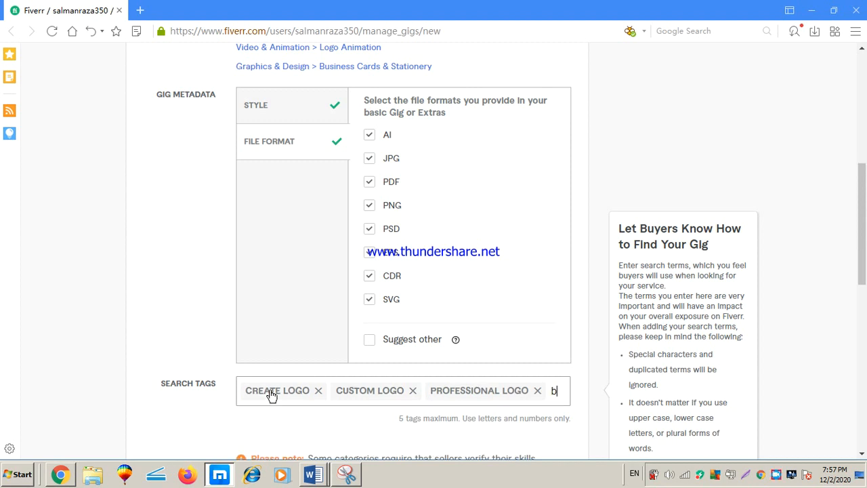
type("est logo")
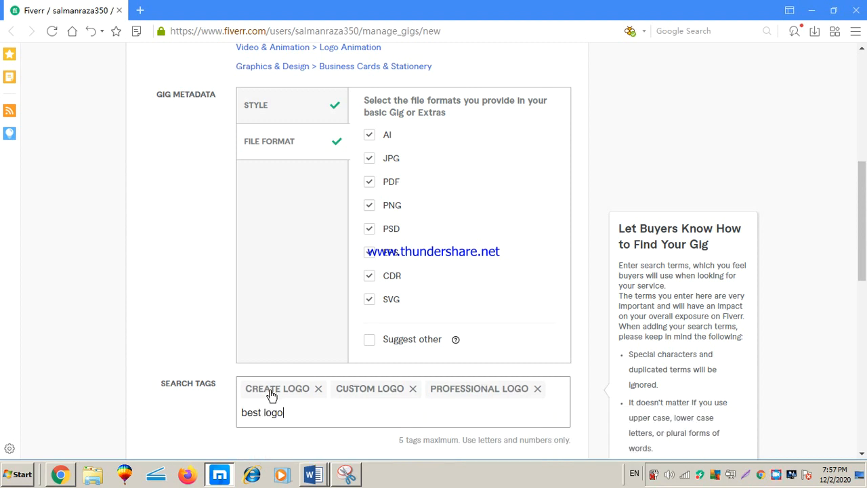
key("Return")
type("log")
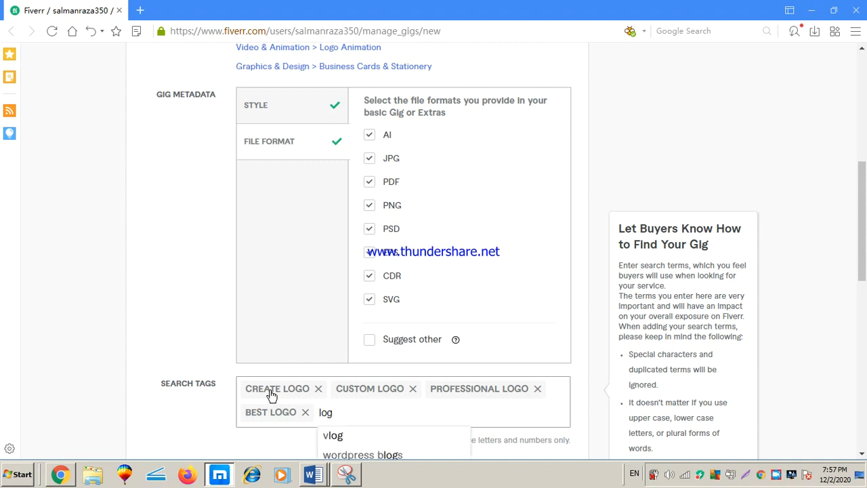
type("o")
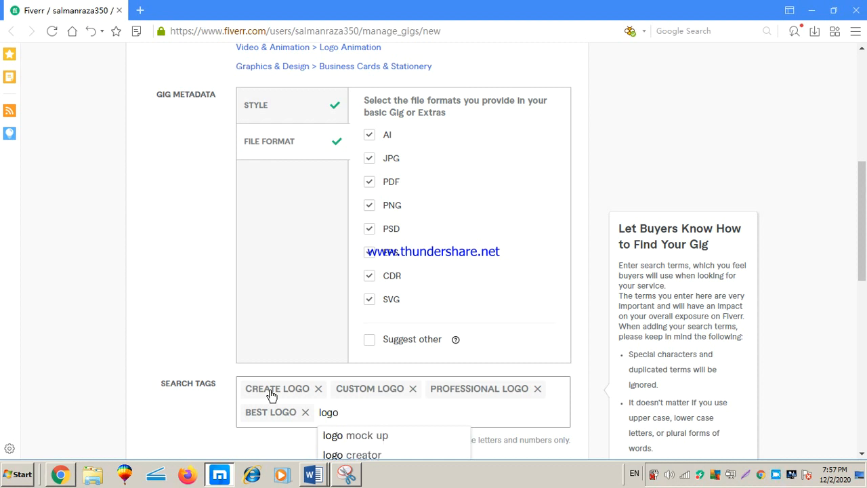
type(" creat")
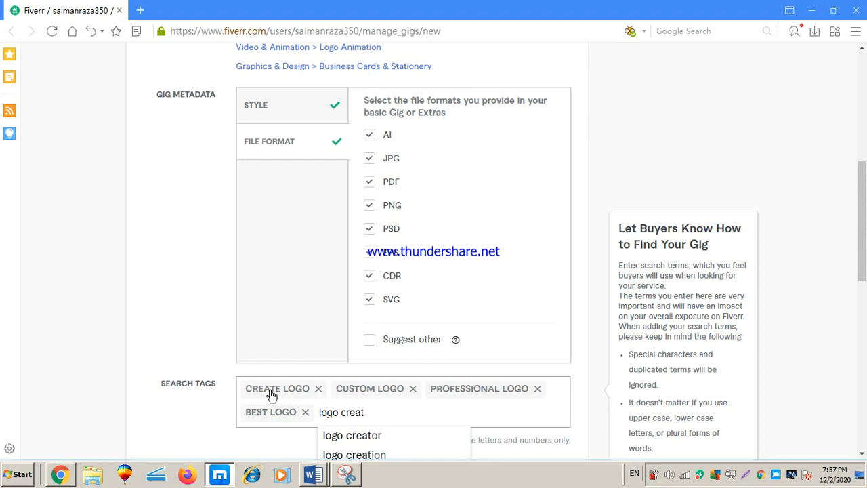
type("or")
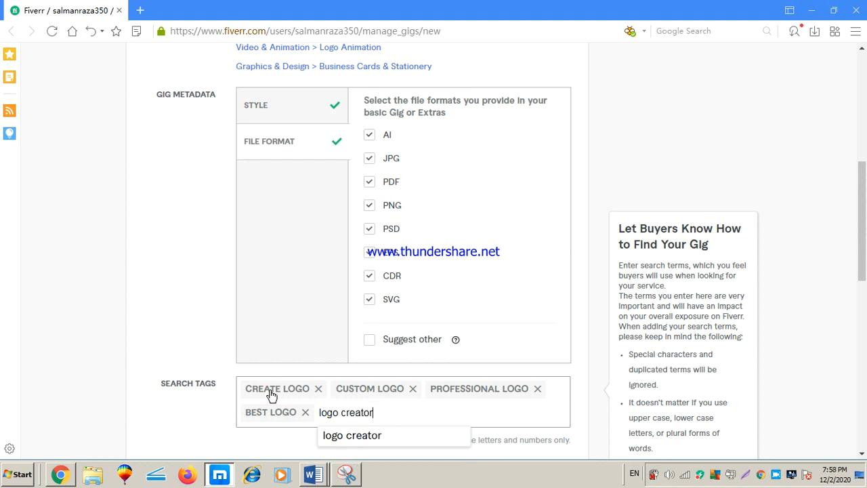
key("Return")
Save the completed gig overview and continue to the pricing stage
left_click(182, 379)
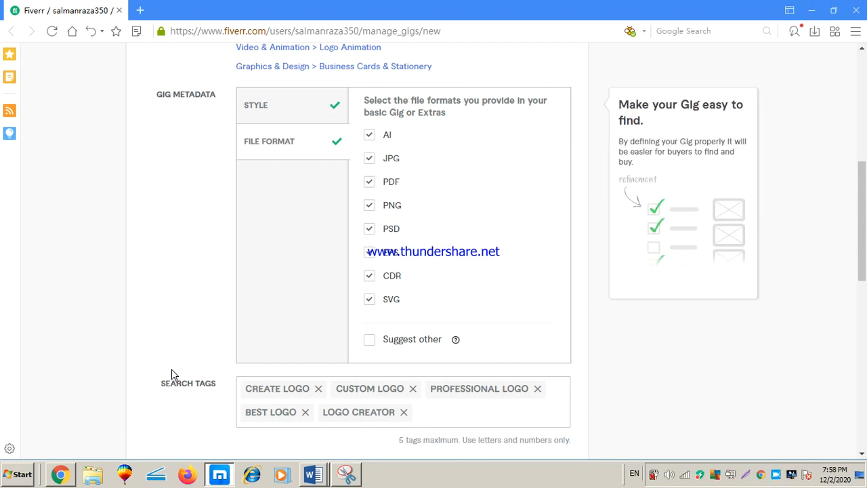
scroll(186, 378, "down", 2)
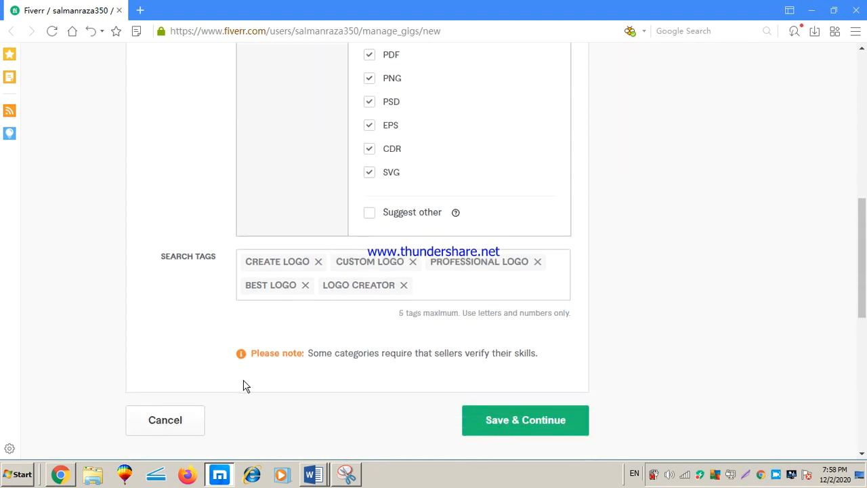
left_click(546, 425)
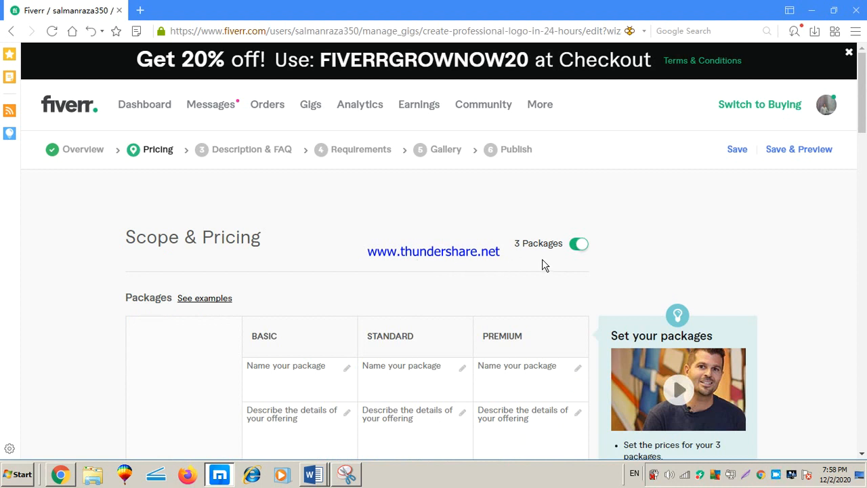
Name the Basic package "A", the Standard package "B" and the Premium package "C"
scroll(531, 273, "down", 2)
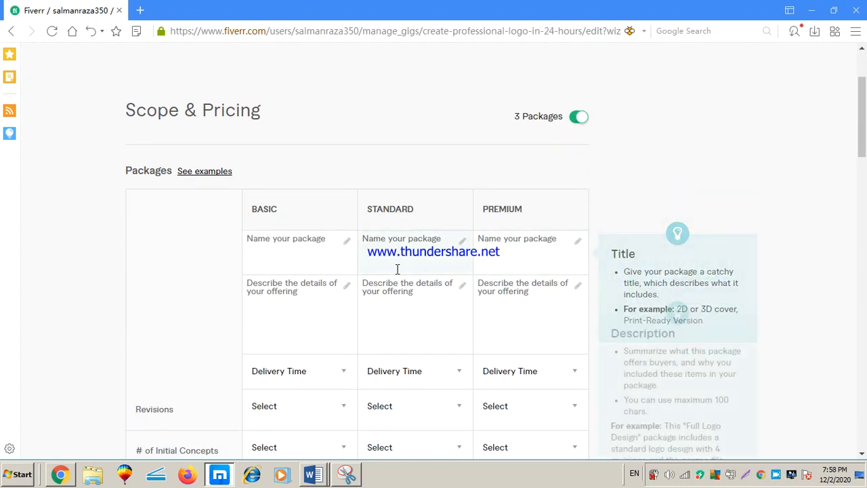
left_click(272, 250)
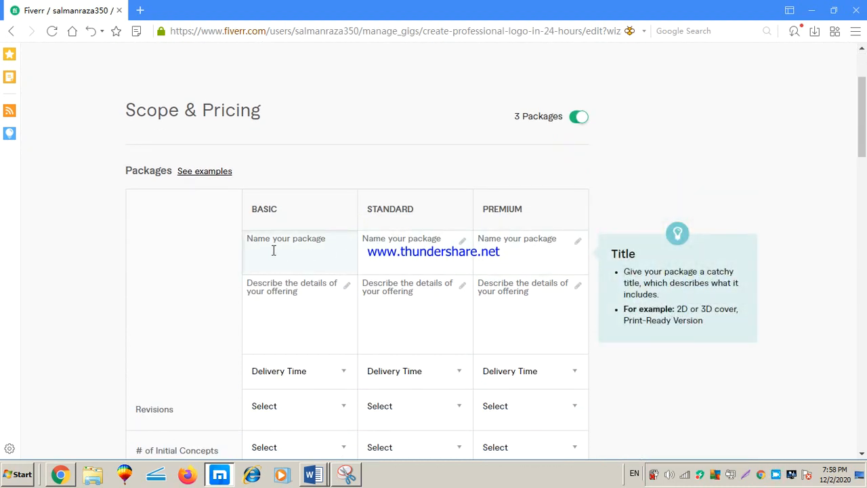
type("A")
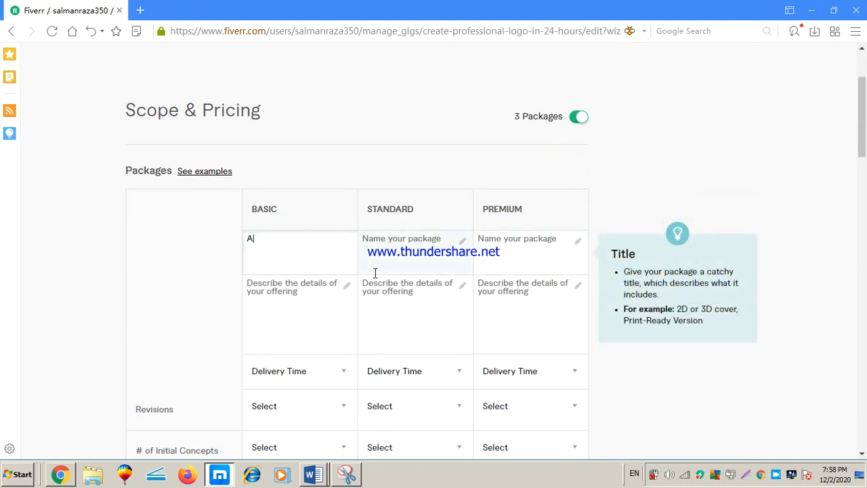
left_click(398, 239)
type("B")
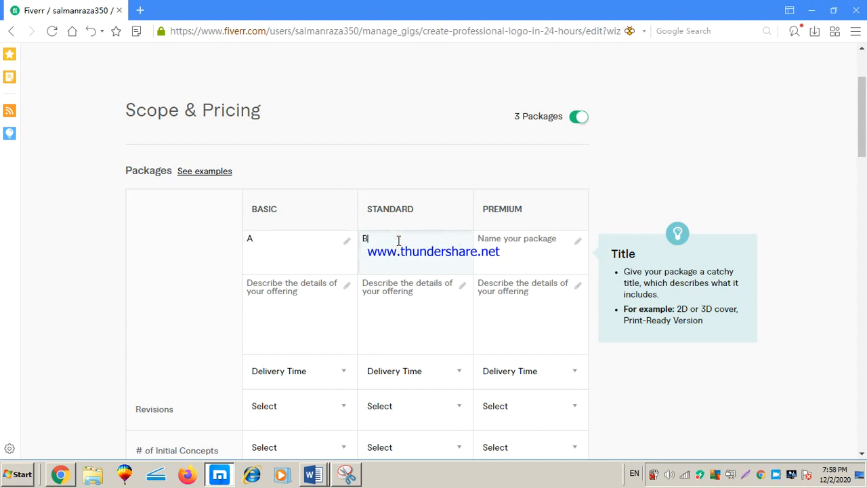
left_click(485, 238)
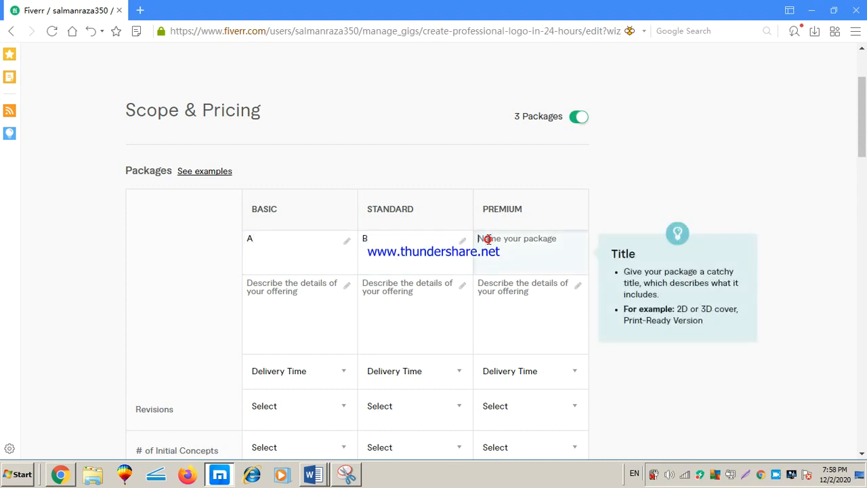
type("C")
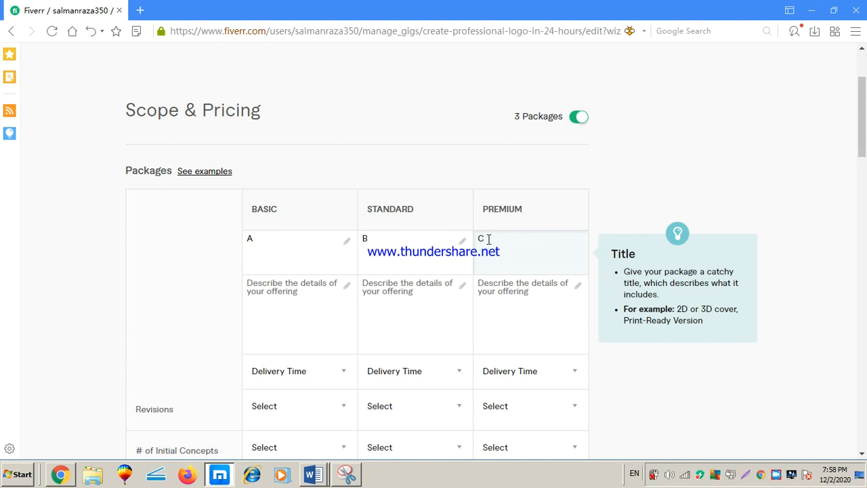
Describe the Basic package as "1 Concept included", Standard as "3 Concept included" and Premium as "5 concept included"
left_click(245, 301)
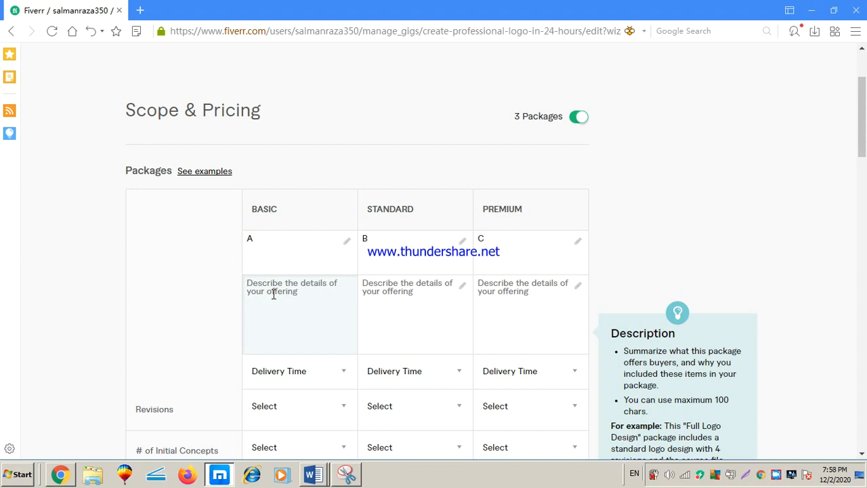
type("1 Concept included")
left_click(380, 296)
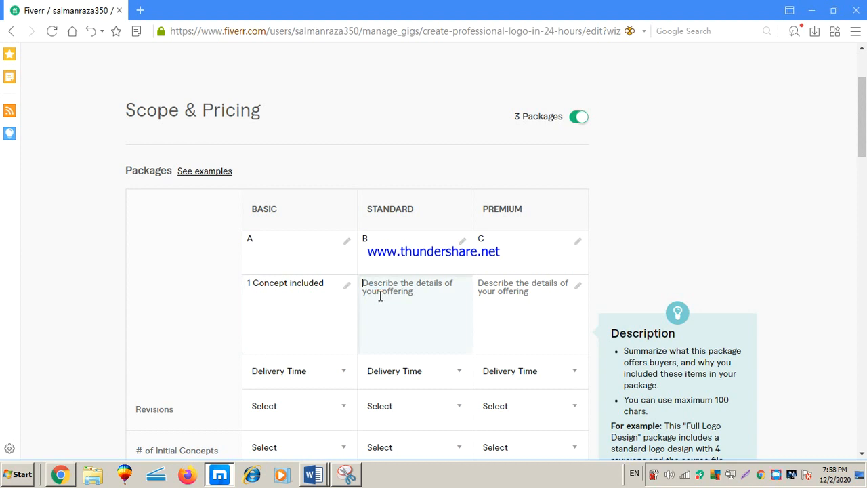
type("3 Conc")
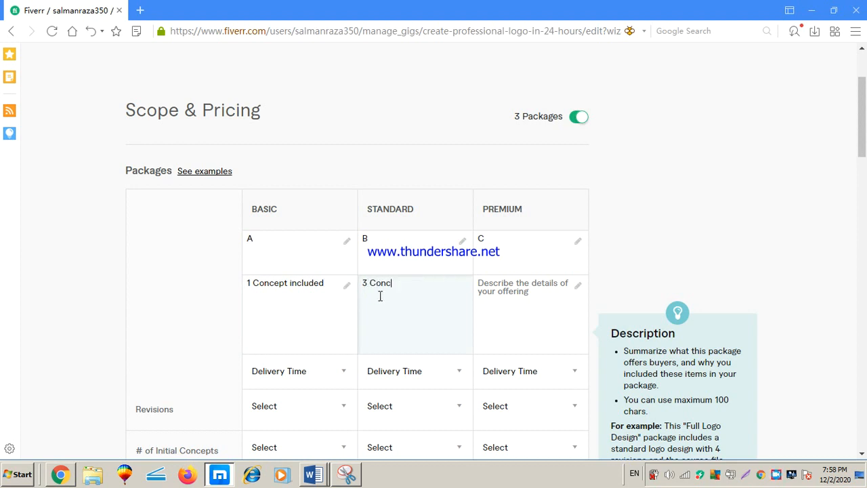
type("ept included")
left_click(517, 302)
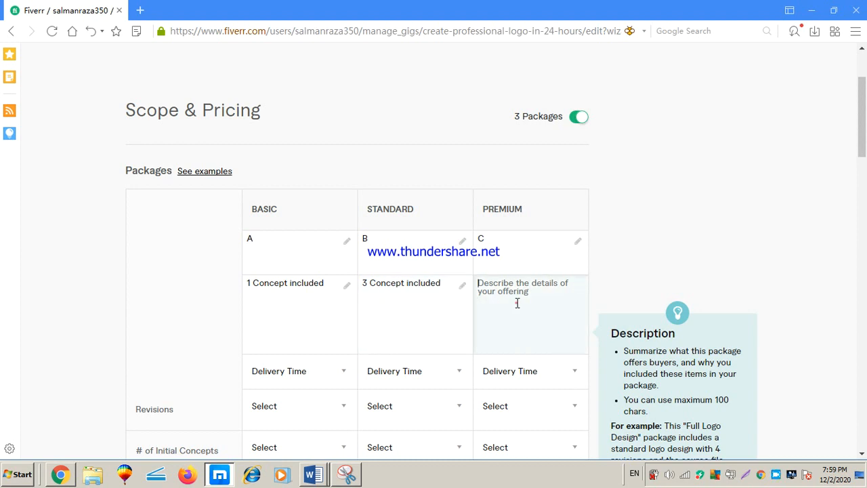
type("5 concept in")
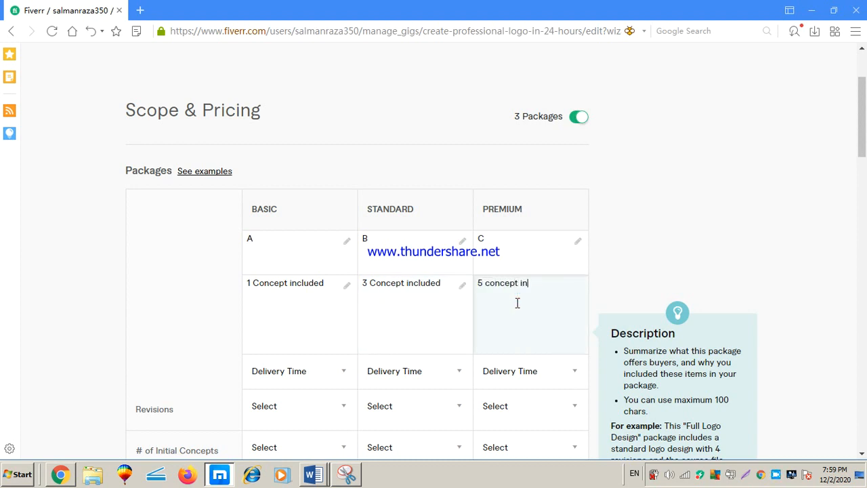
type("cluded")
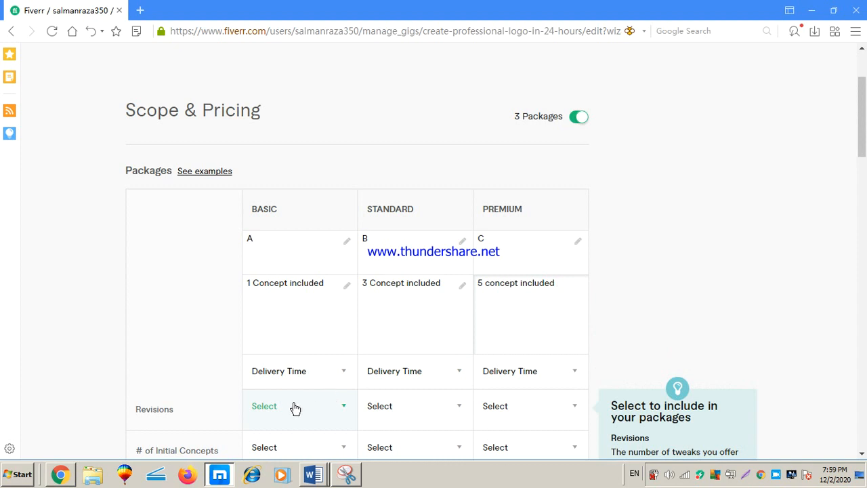
Set the delivery time to 2 days for Basic, 4 days for Standard and 10 days for Premium
left_click(349, 374)
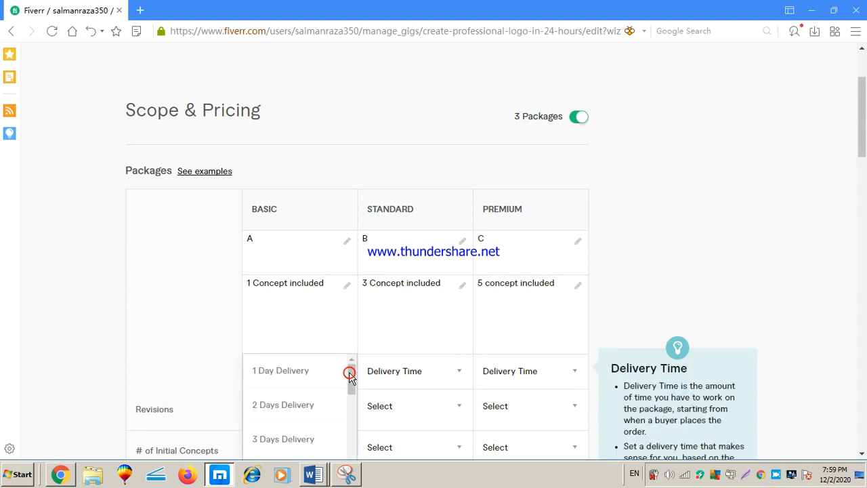
left_click(325, 406)
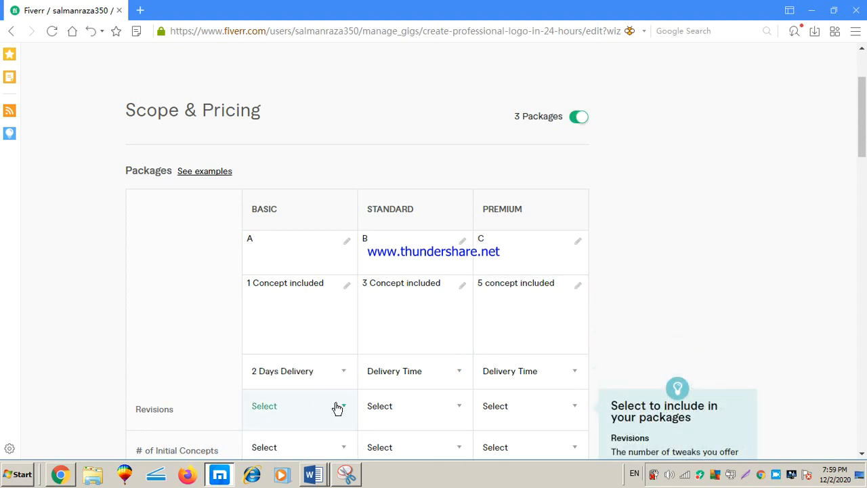
left_click(454, 374)
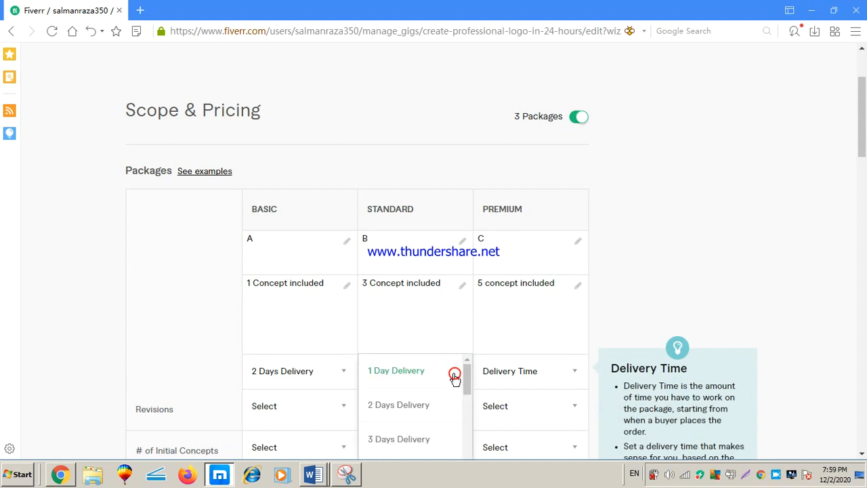
scroll(414, 440, "down", 1)
left_click(420, 413)
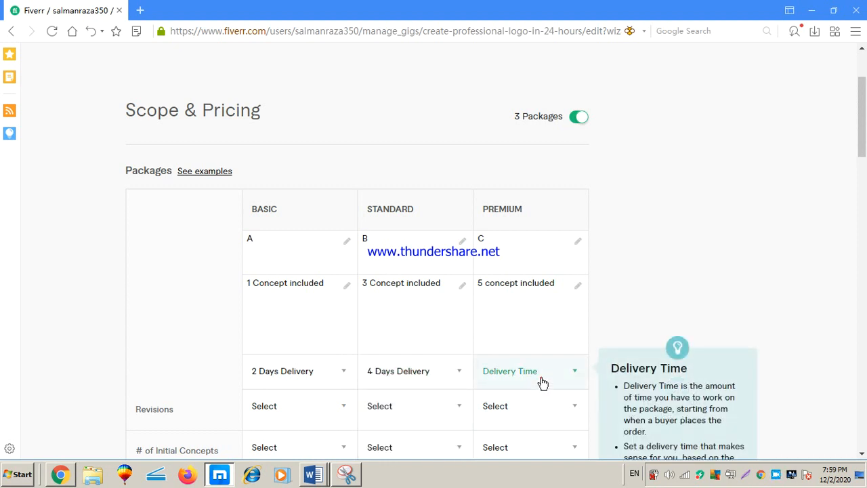
left_click(542, 383)
scroll(538, 383, "down", 3)
scroll(538, 385, "down", 1)
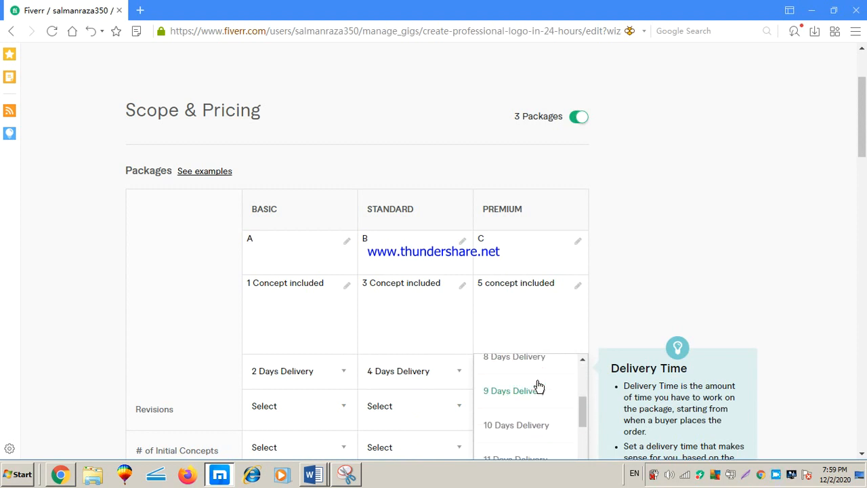
left_click(538, 425)
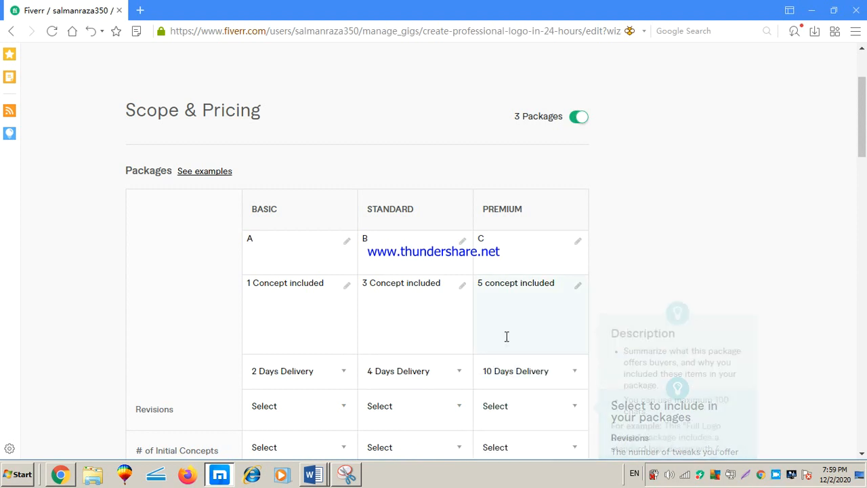
Set the number of revisions to 1 for Basic, 3 for Standard and 5 for Premium
left_click(341, 413)
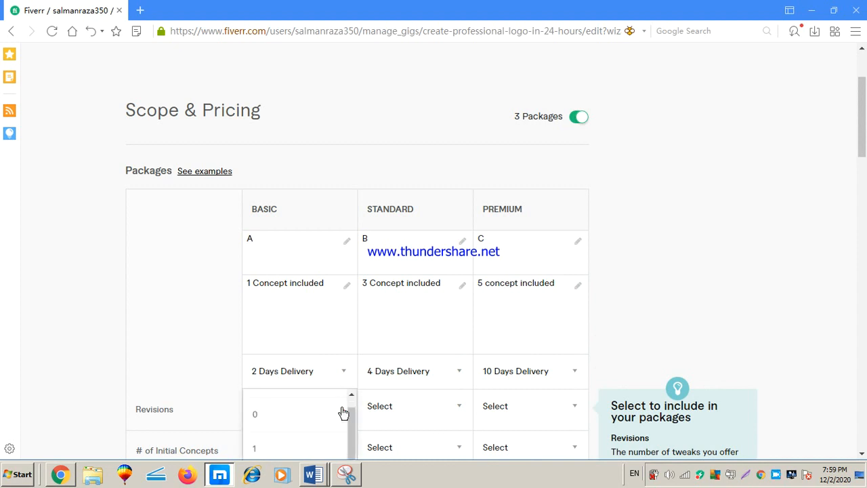
scroll(342, 412, "down", 1)
left_click(296, 410)
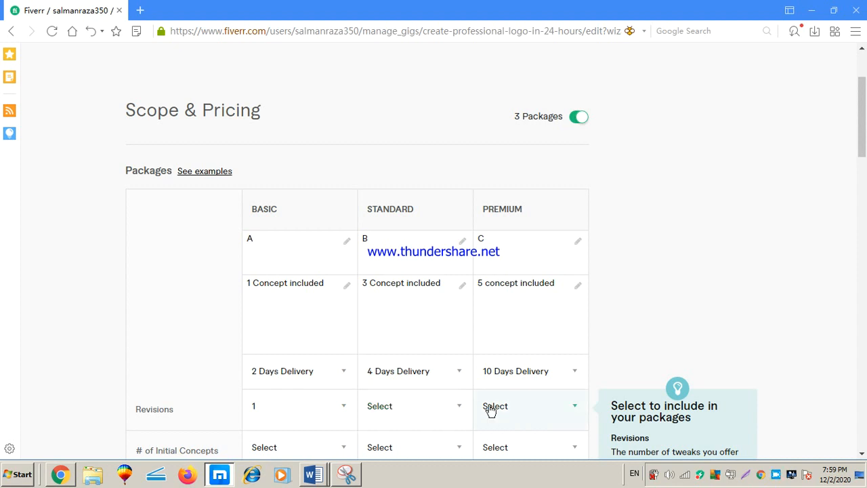
left_click(459, 410)
scroll(451, 421, "down", 1)
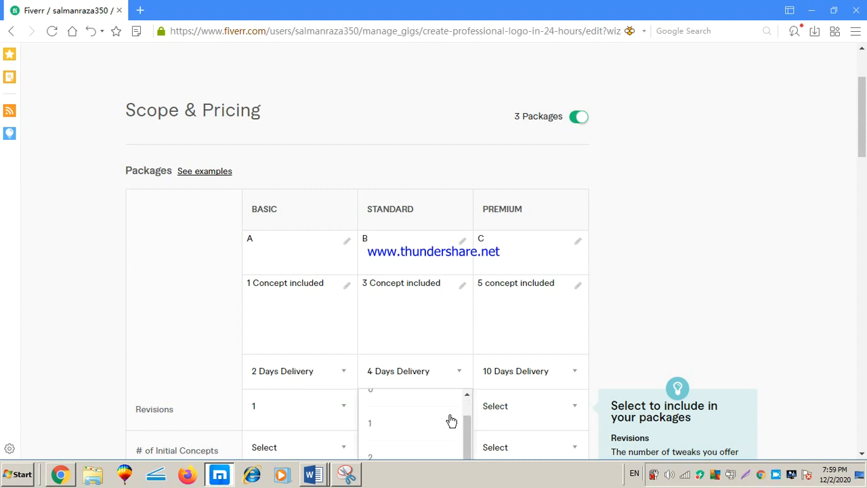
scroll(444, 428, "down", 1)
left_click(431, 423)
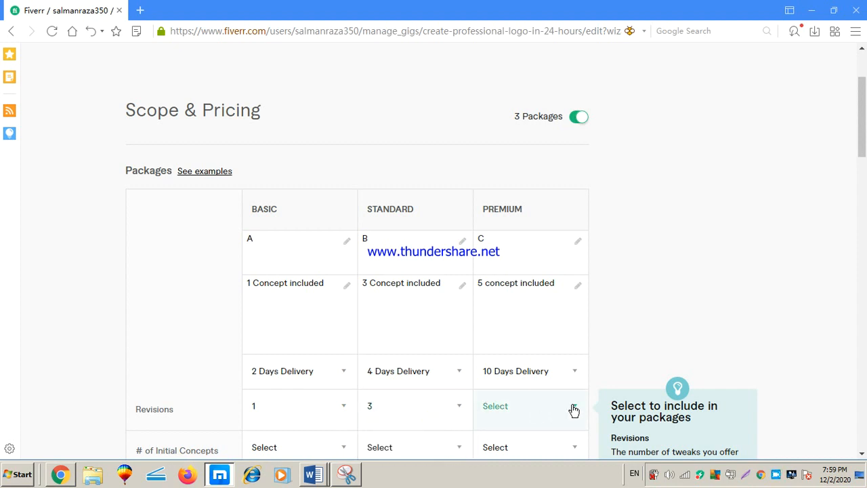
left_click(573, 409)
scroll(571, 413, "down", 3)
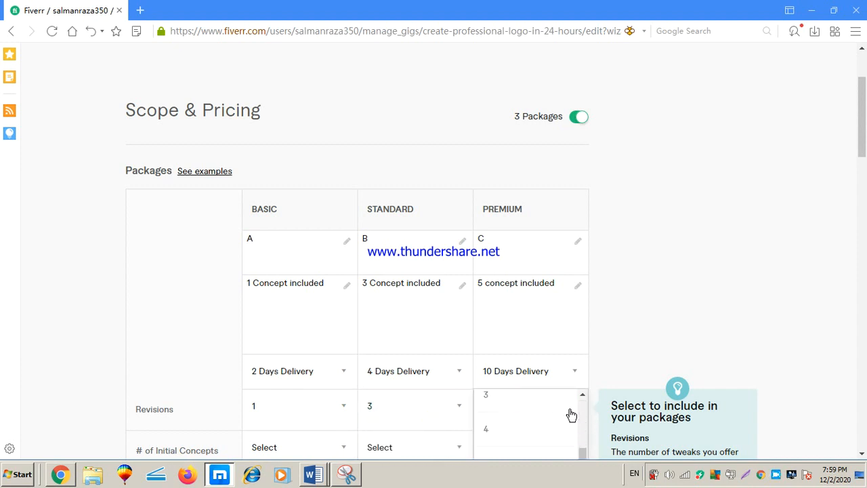
left_click(541, 428)
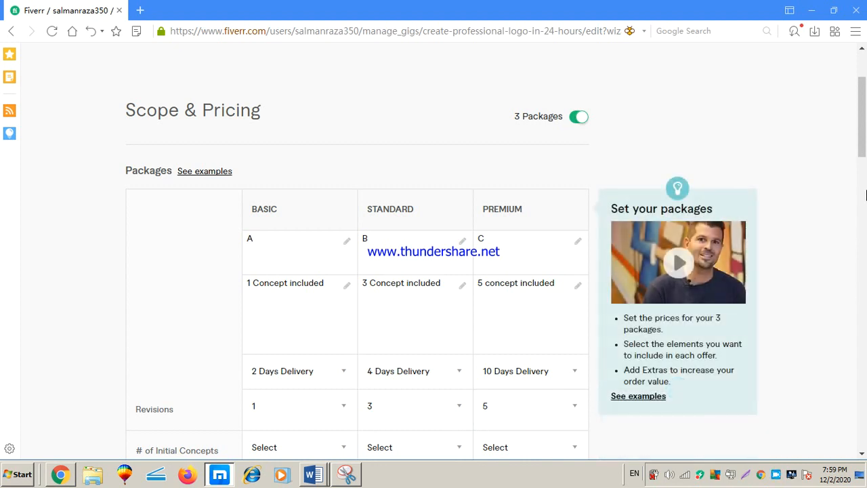
Set the number of initial concepts included to 1 for Basic, 3 for Standard and 5 for Premium
left_click_drag(863, 149, 864, 199)
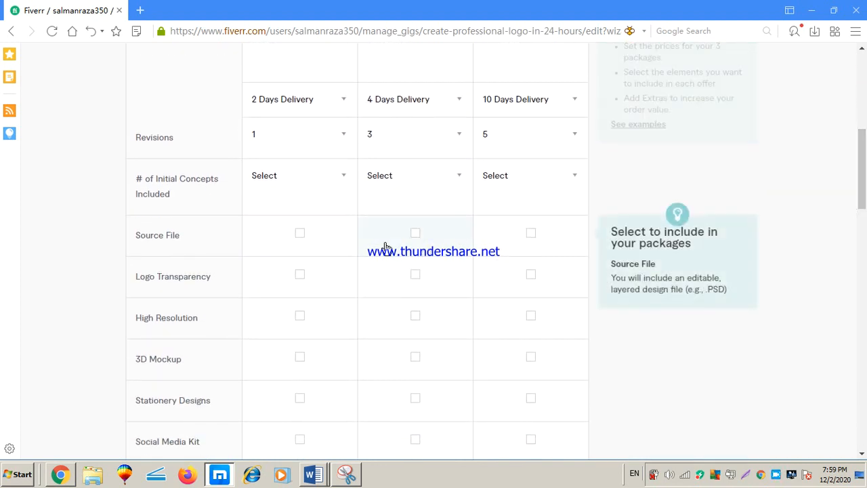
left_click(349, 181)
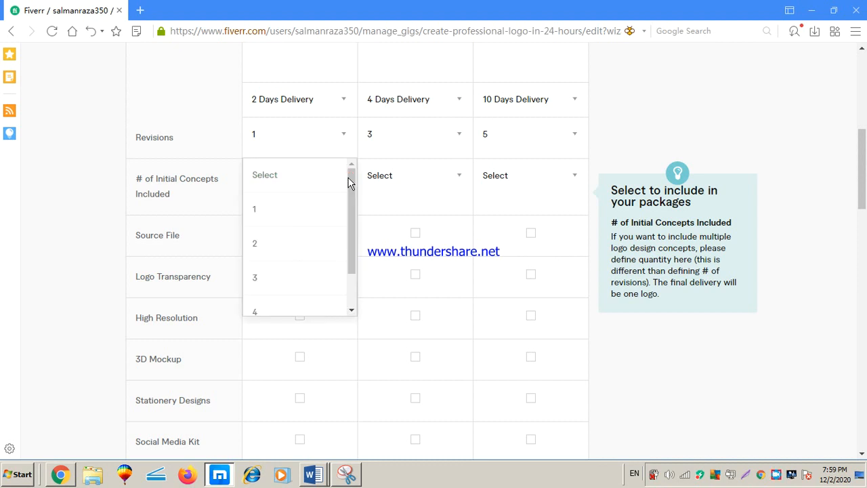
left_click(307, 216)
left_click(456, 179)
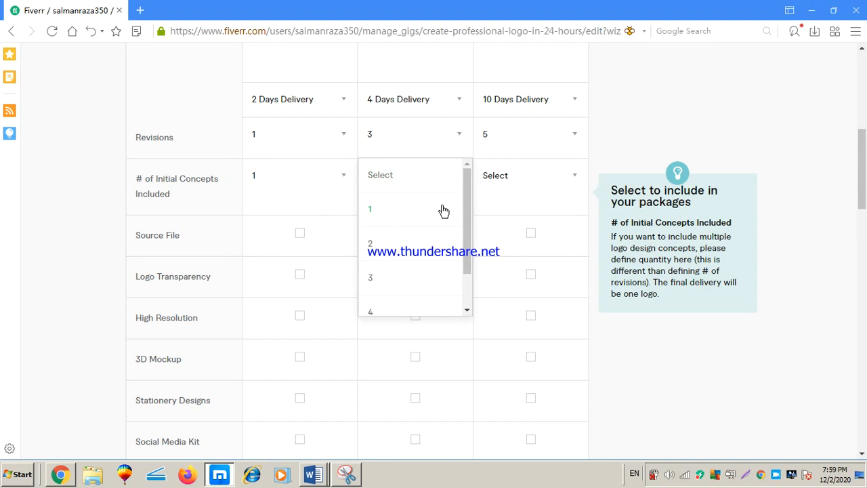
left_click(416, 283)
left_click(576, 180)
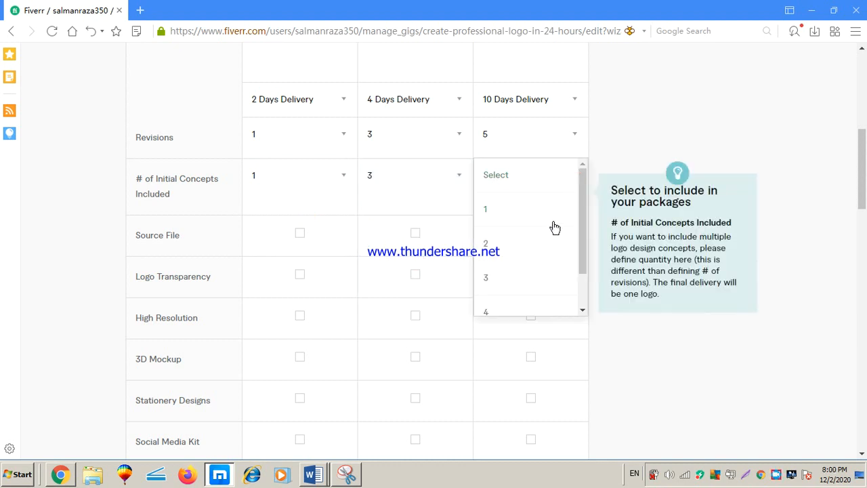
scroll(547, 288, "down", 1)
scroll(547, 288, "down", 1)
left_click(535, 300)
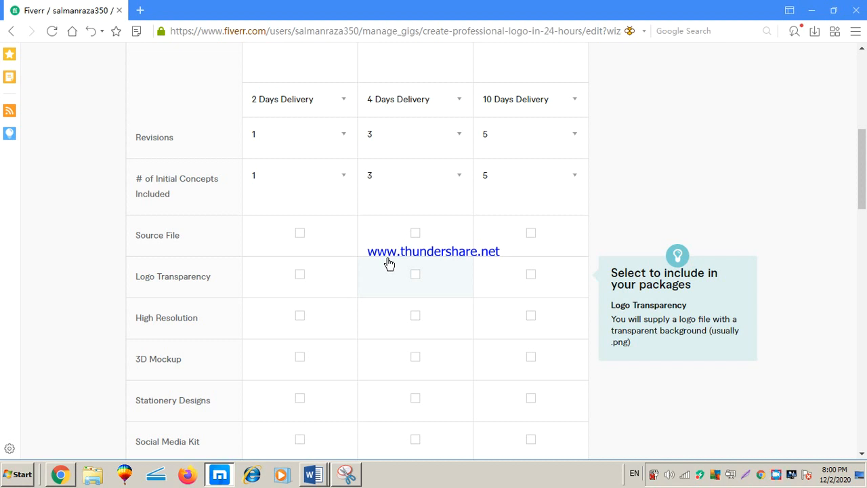
Include the source file in the Standard and Premium packages, and logo transparency in all three packages
left_click(415, 233)
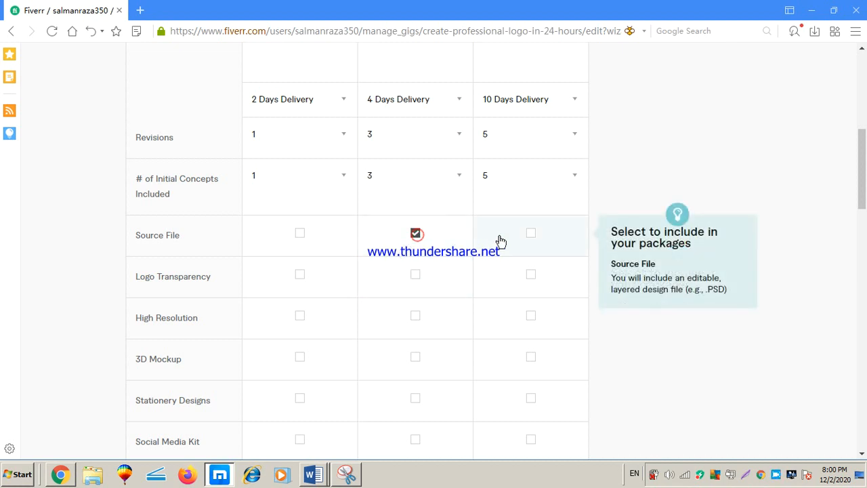
left_click(532, 235)
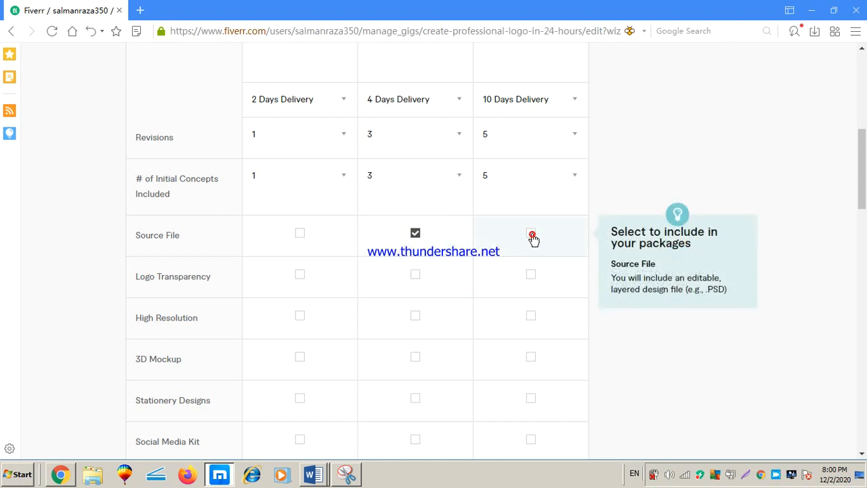
left_click(300, 277)
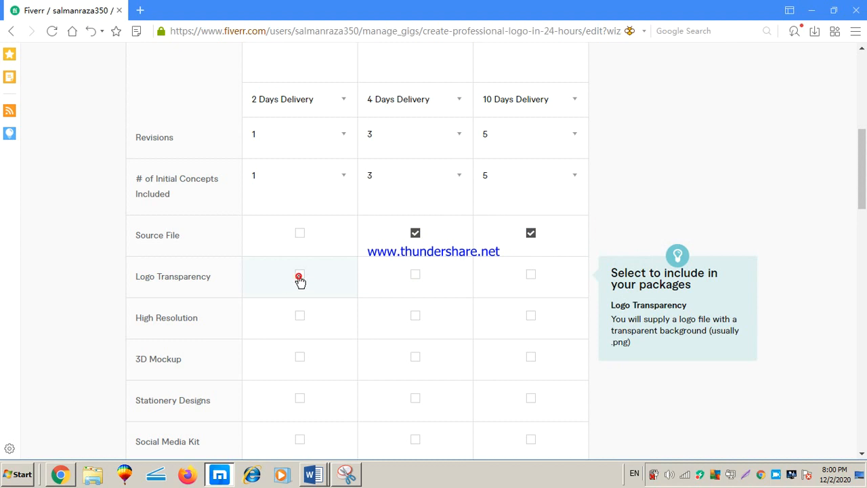
left_click(415, 276)
left_click(530, 276)
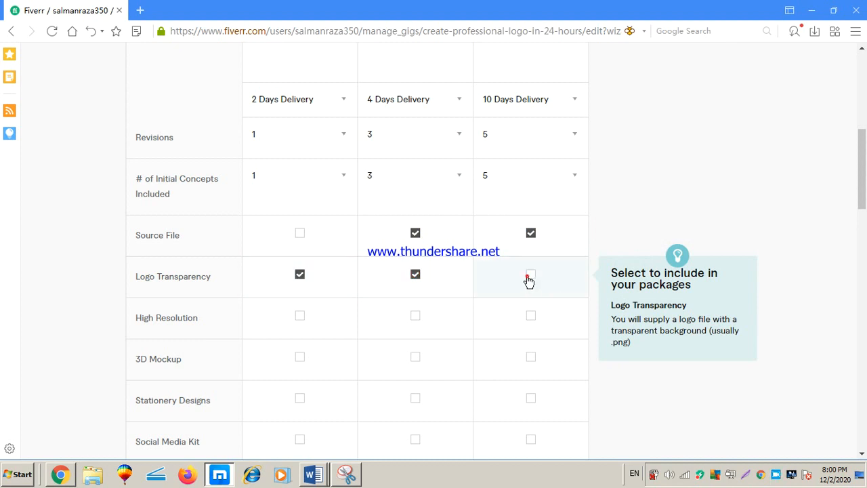
Include high resolution in all three packages and the 3D mockup in Standard and Premium
left_click(300, 317)
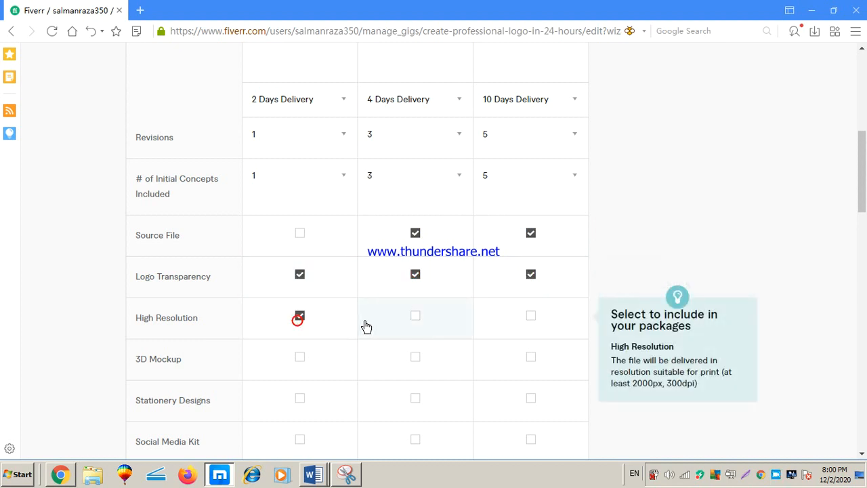
left_click(531, 316)
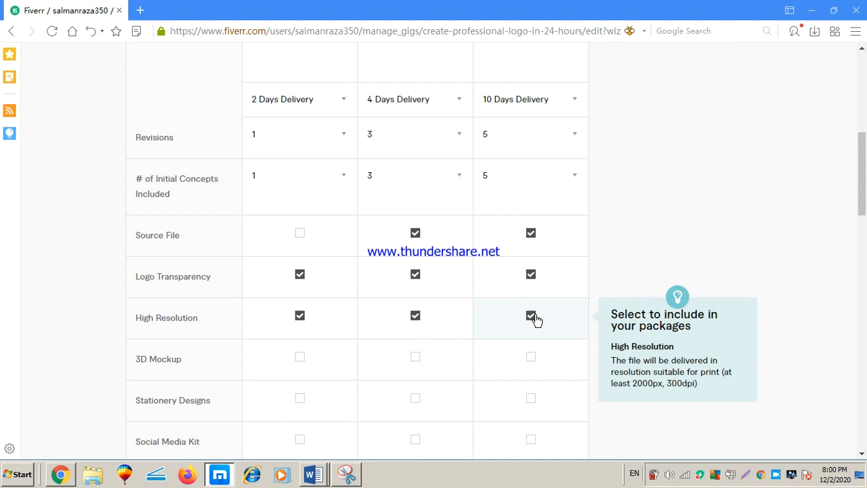
scroll(500, 371, "down", 1)
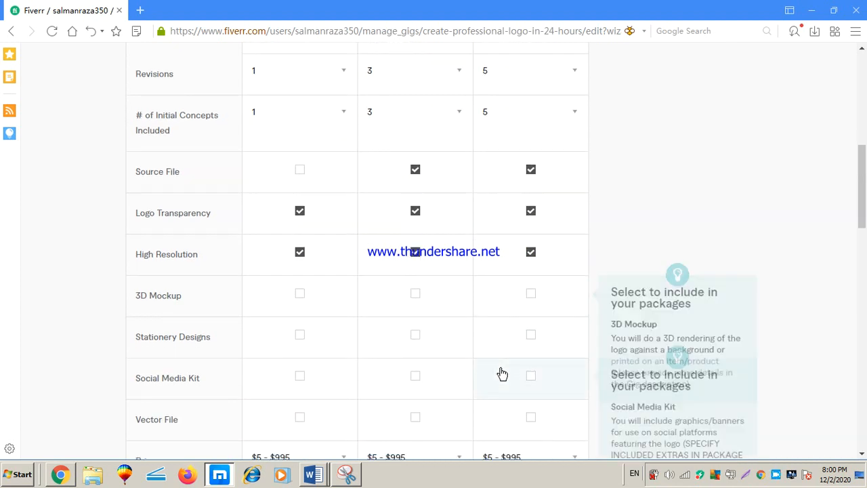
left_click(415, 298)
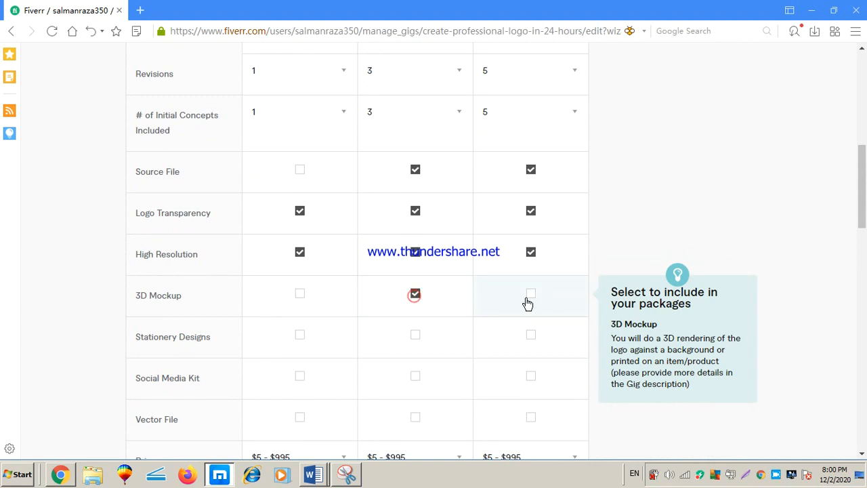
left_click(532, 297)
Include stationery designs in Premium only, and the social media kit and vector file in both Standard and Premium
left_click(532, 338)
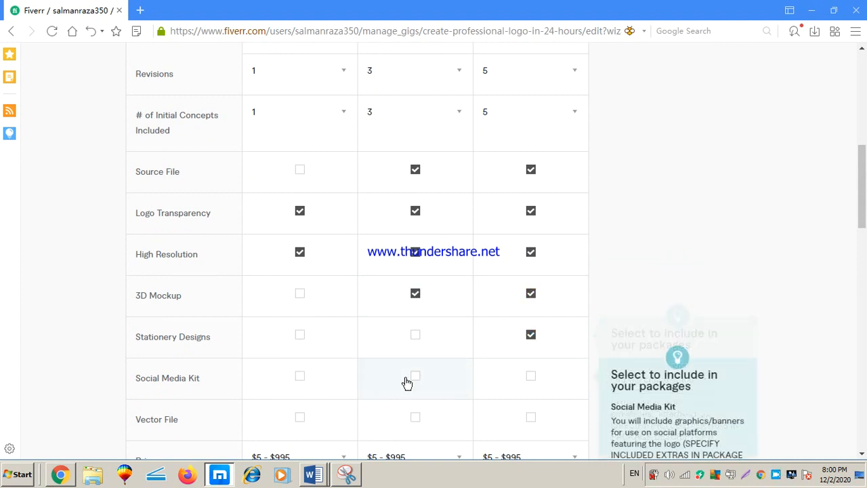
left_click(416, 376)
left_click(529, 377)
scroll(501, 380, "down", 2)
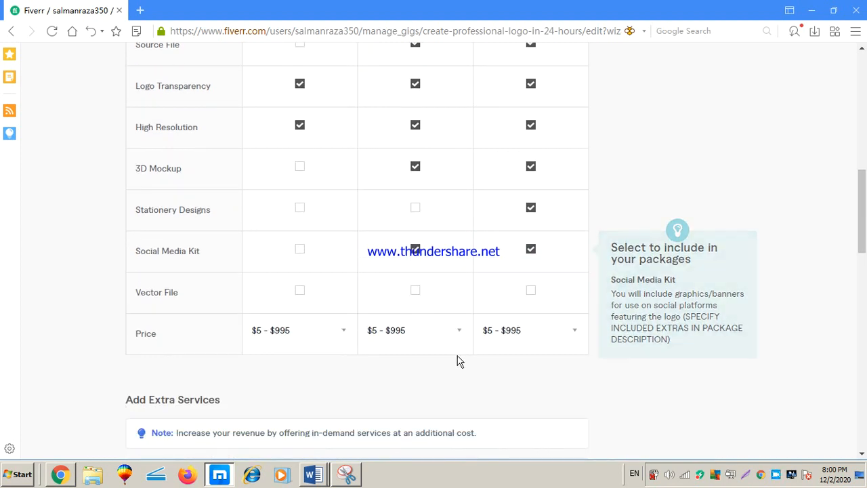
left_click(415, 294)
left_click(532, 293)
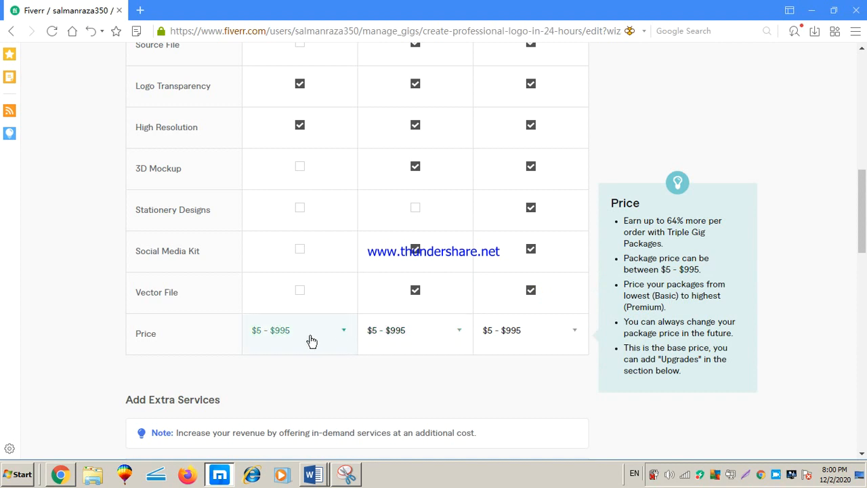
Set the package prices to $30 for Basic, $50 for Standard and $70 for Premium
left_click(343, 332)
scroll(331, 366, "down", 2)
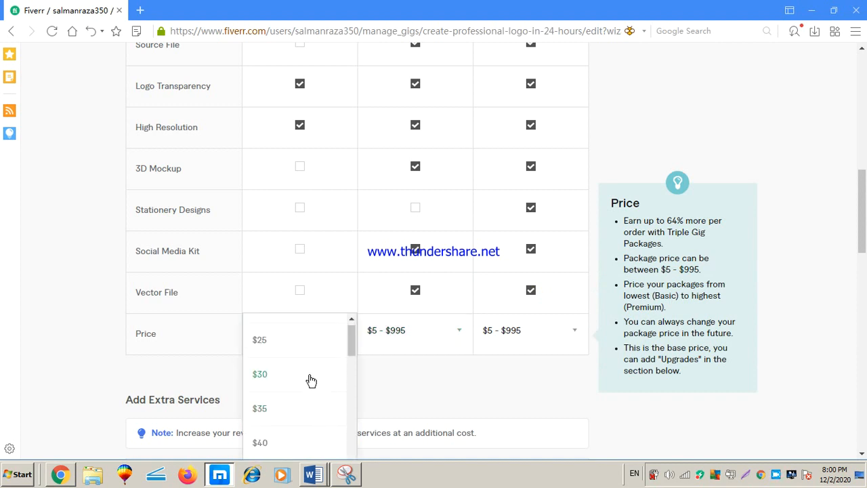
left_click(309, 376)
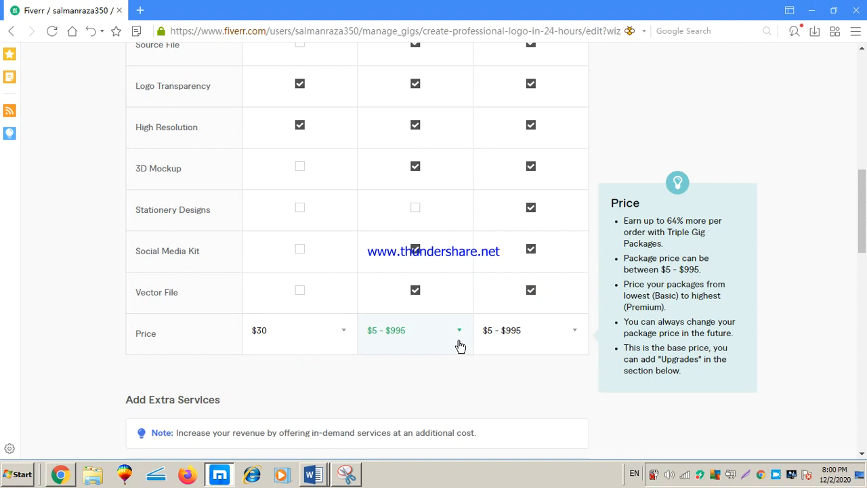
left_click(460, 346)
scroll(446, 406, "down", 5)
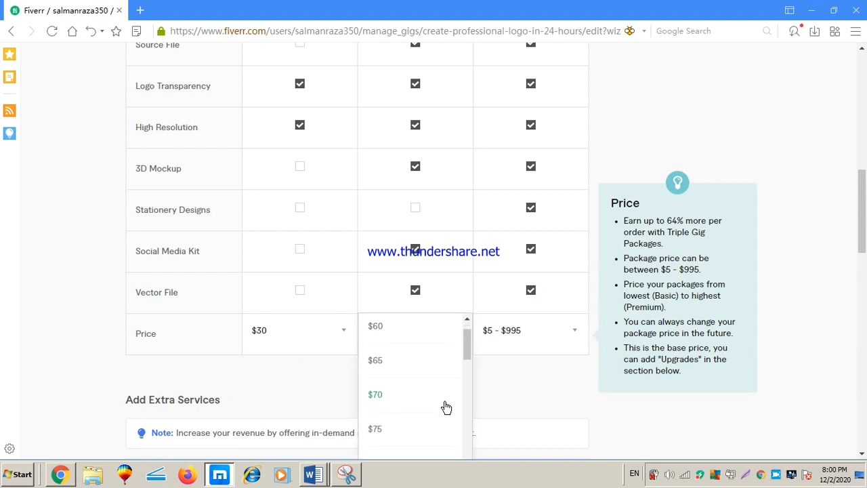
scroll(446, 407, "up", 3)
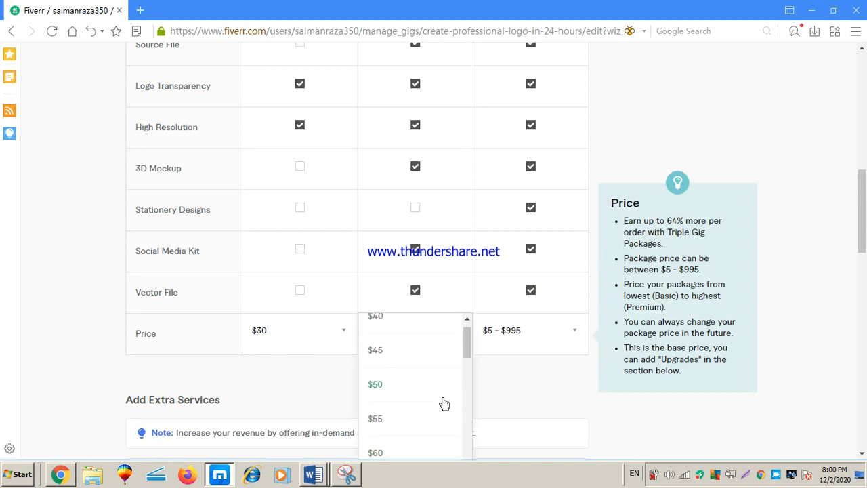
left_click(421, 386)
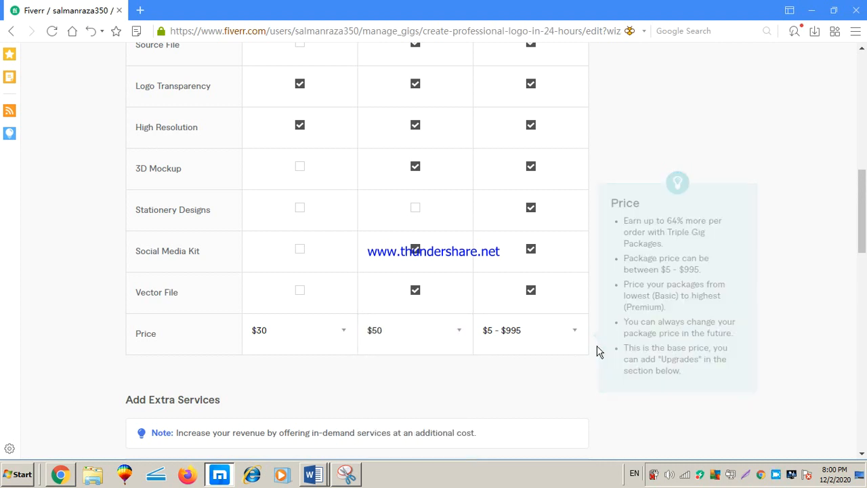
left_click(537, 340)
scroll(536, 396, "down", 5)
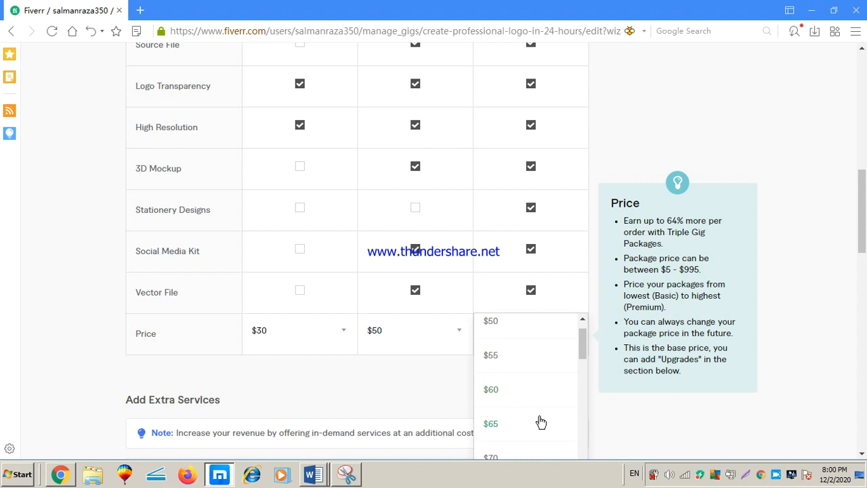
scroll(537, 397, "down", 2)
left_click(531, 394)
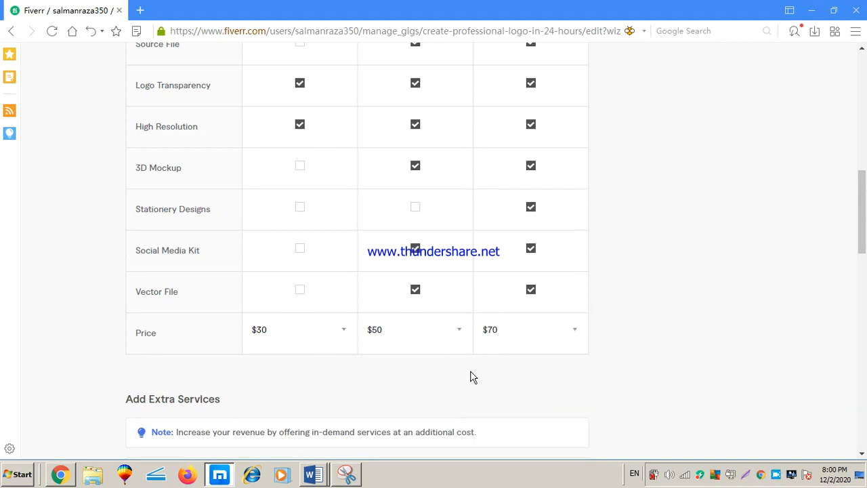
Offer extra fast delivery of the Basic package in 1 day for an extra $20
scroll(471, 376, "down", 4)
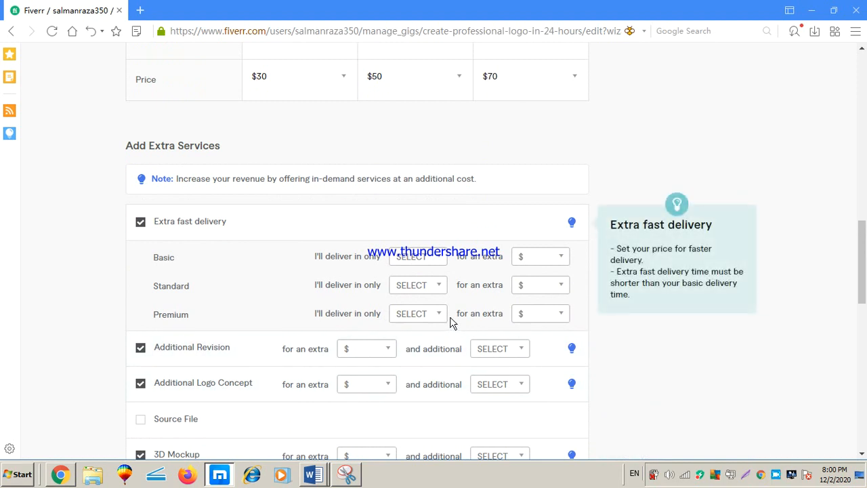
left_click(438, 257)
left_click(419, 271)
left_click(566, 261)
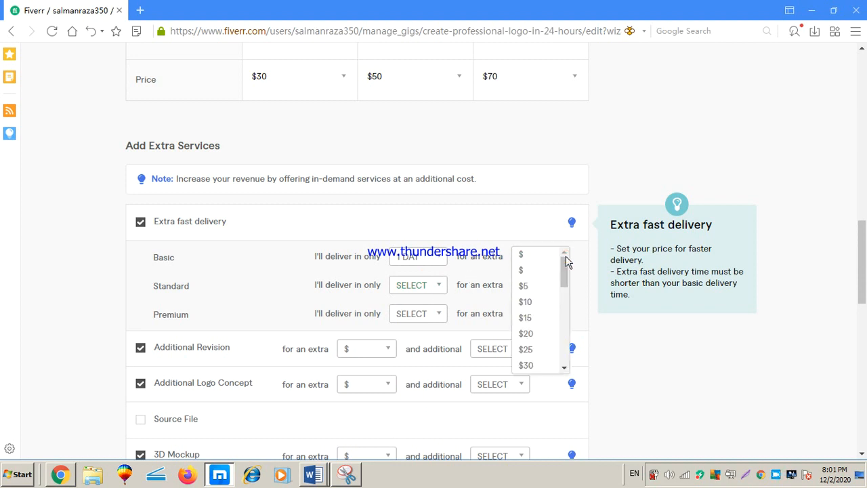
left_click(537, 332)
Offer extra fast delivery of the Standard package in 1 day for an extra $30
left_click(440, 287)
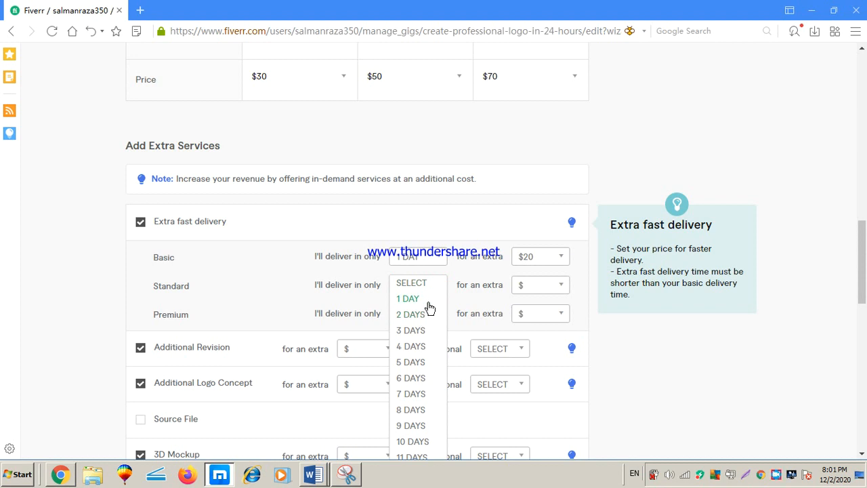
left_click(427, 300)
left_click(562, 288)
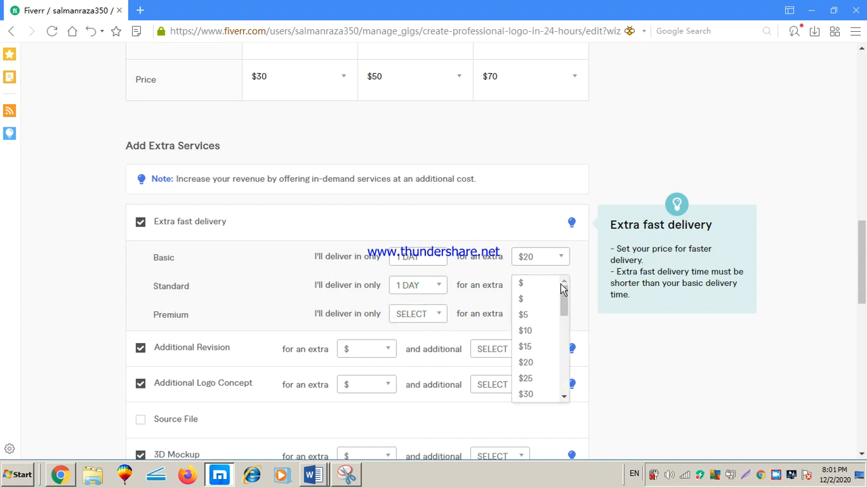
scroll(547, 357, "down", 1)
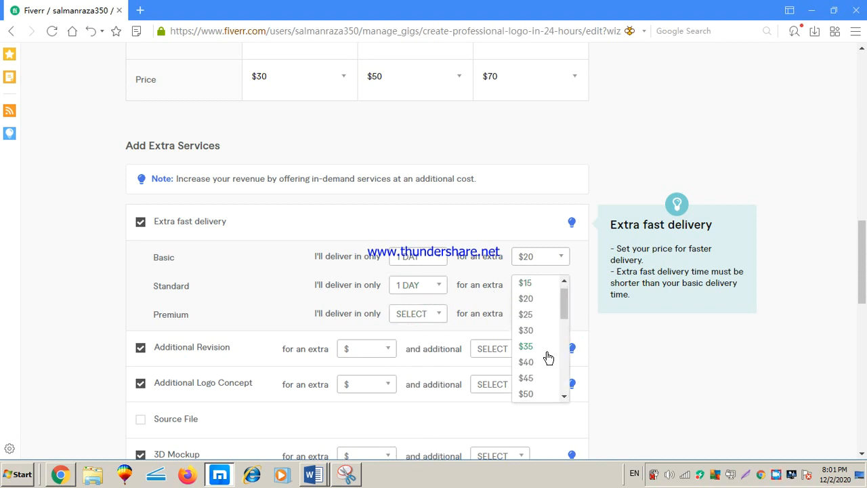
left_click(535, 331)
Offer extra fast delivery of the Premium package in 1 day for an extra $40
left_click(438, 317)
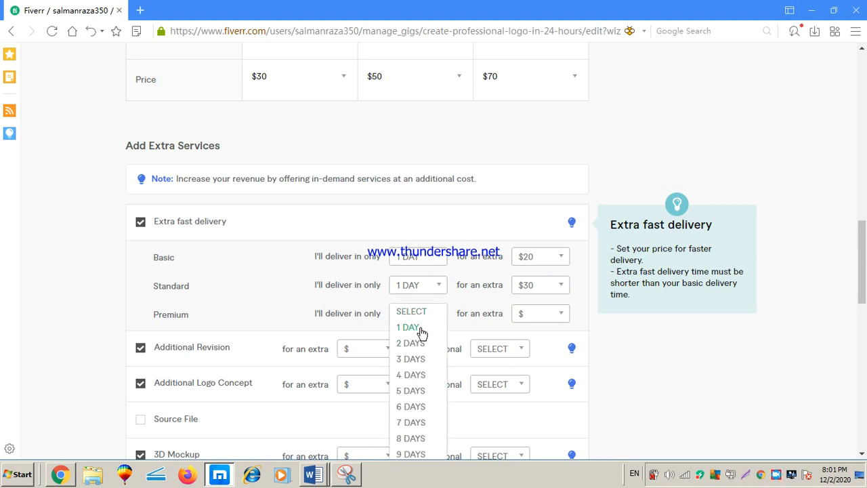
left_click(421, 328)
left_click(562, 314)
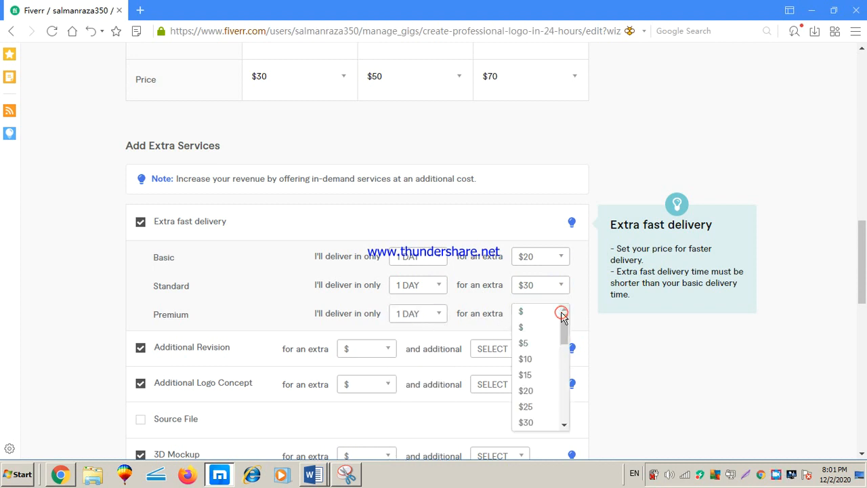
scroll(553, 394, "down", 1)
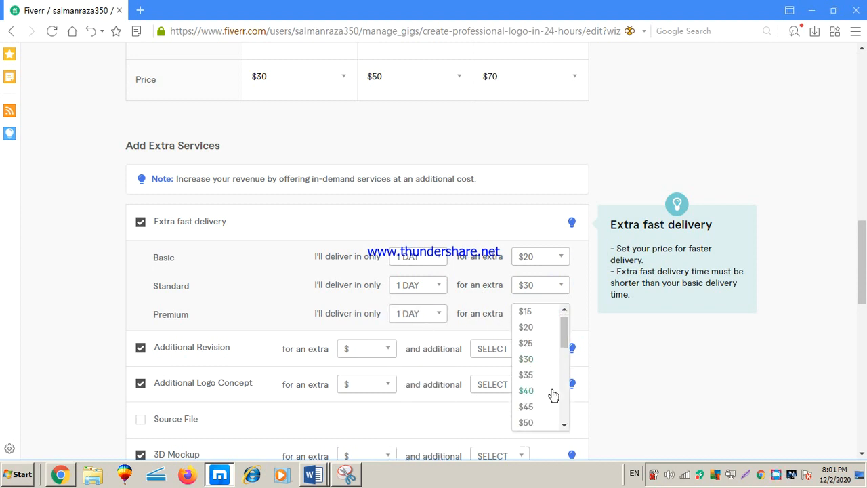
left_click(553, 392)
Set the Additional Revision extra to $5 with 1 additional day
scroll(474, 402, "down", 1)
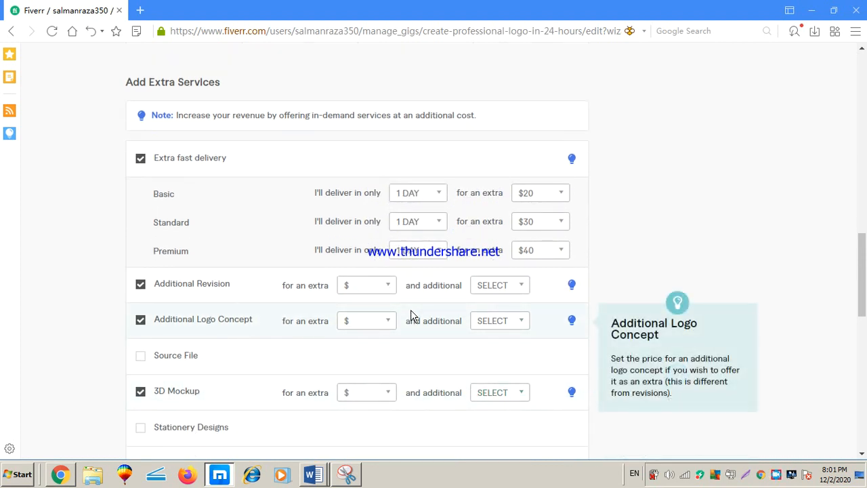
left_click(391, 290)
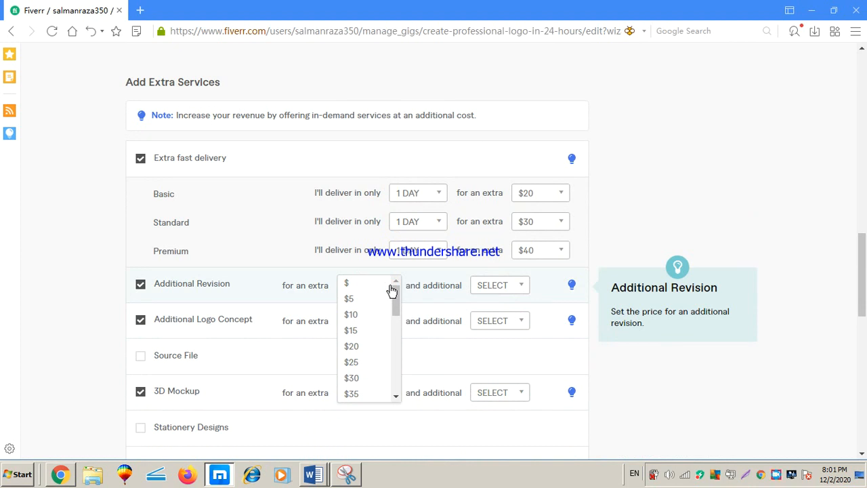
left_click(369, 301)
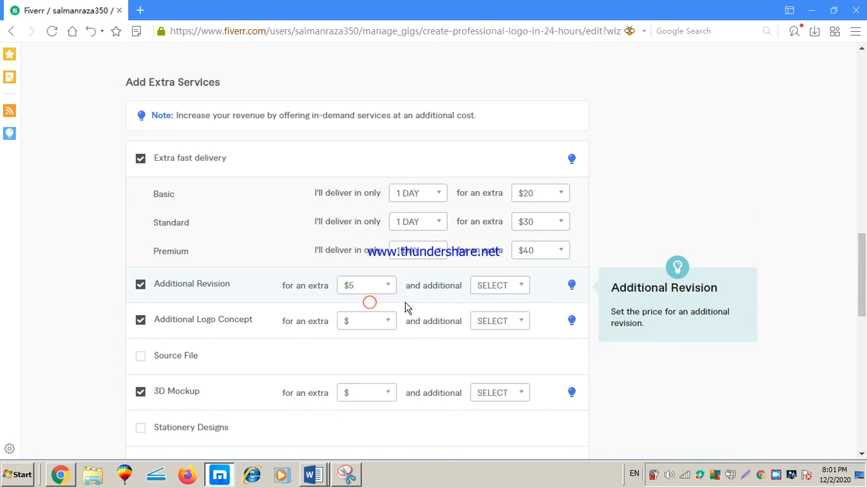
left_click(519, 287)
left_click(516, 298)
Set the additional time for the Additional Logo Concept extra to 1 day
left_click(390, 322)
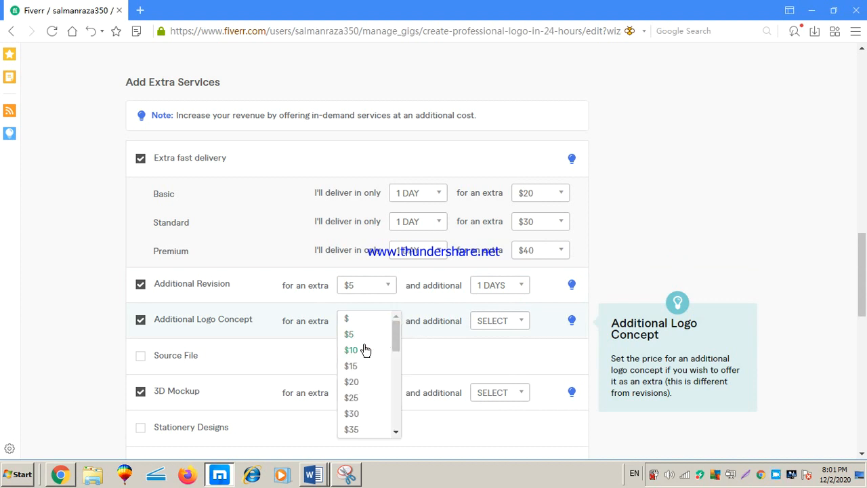
left_click(432, 333)
left_click(519, 321)
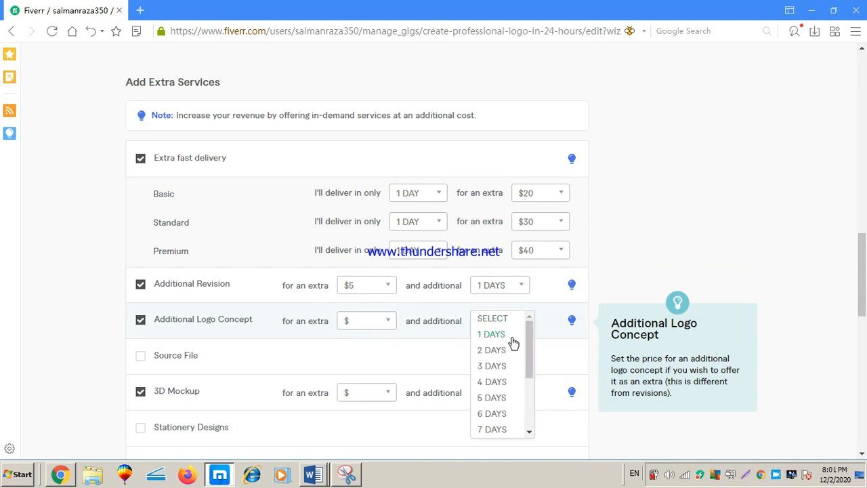
left_click(513, 335)
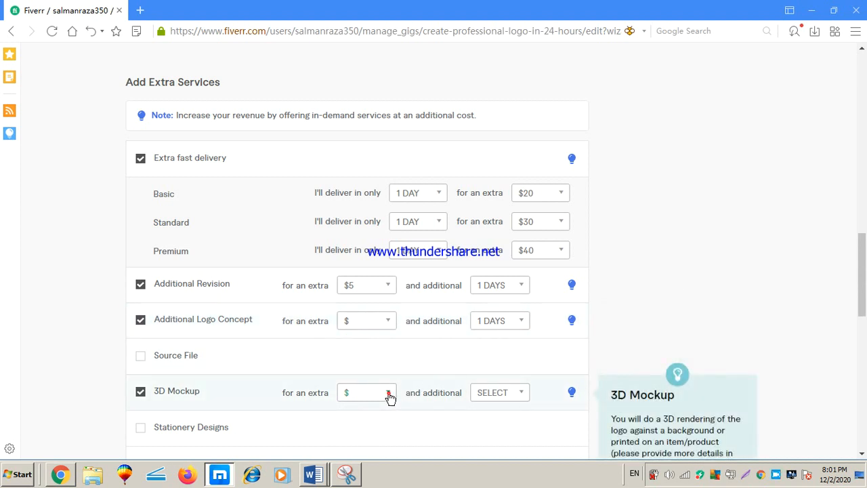
Set the 3D Mockup extra to $10 with 1 additional day
left_click(390, 398)
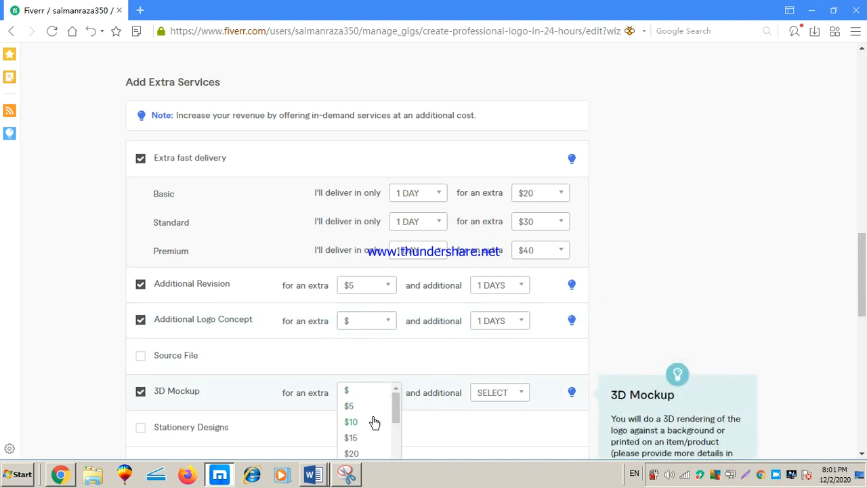
left_click(374, 421)
left_click(520, 392)
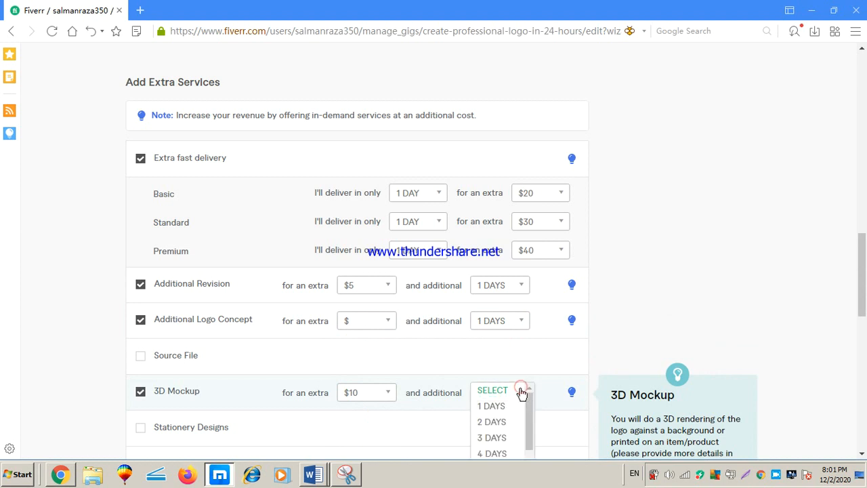
left_click(505, 406)
Set the Vector File extra to $5 with 1 additional day, and try to save the pricing and continue
scroll(549, 323, "down", 3)
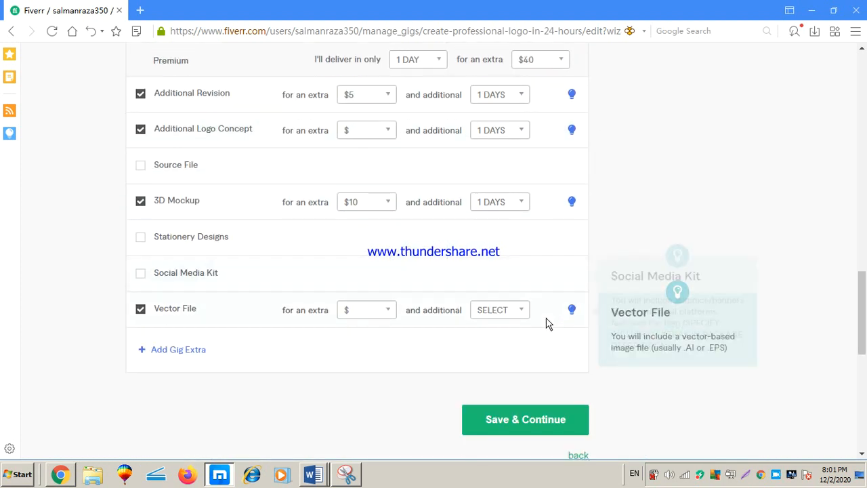
left_click(387, 312)
left_click(370, 326)
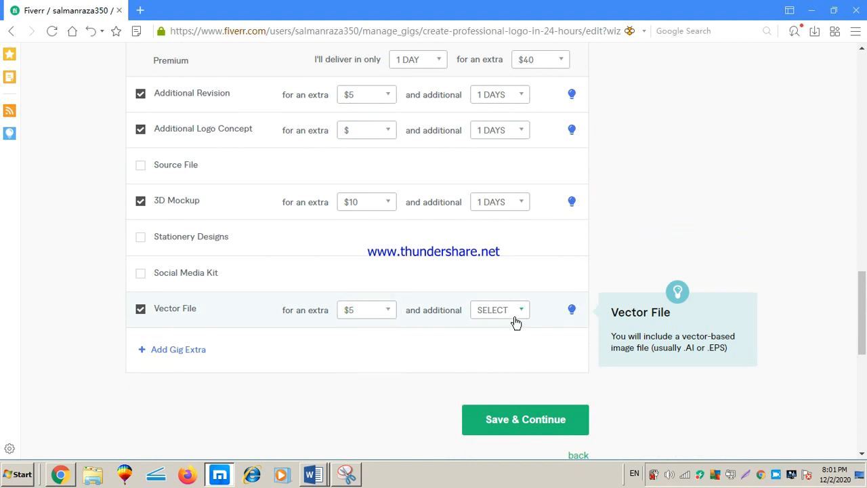
left_click(517, 310)
left_click(503, 323)
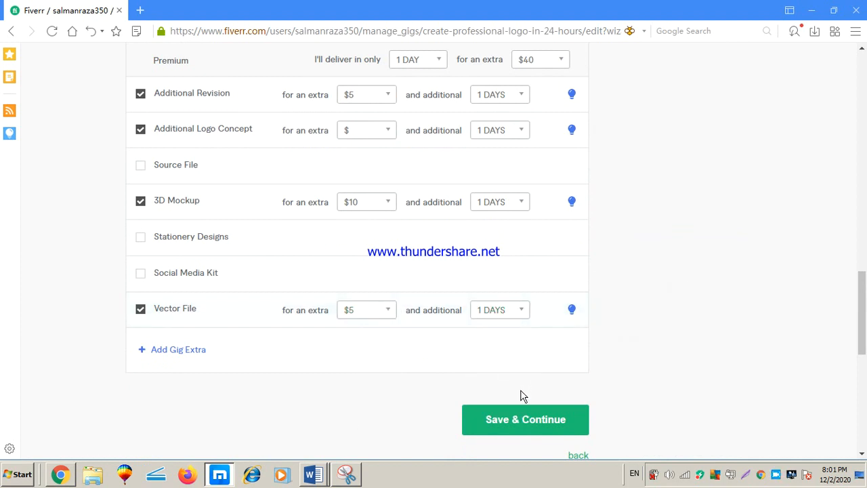
left_click(524, 432)
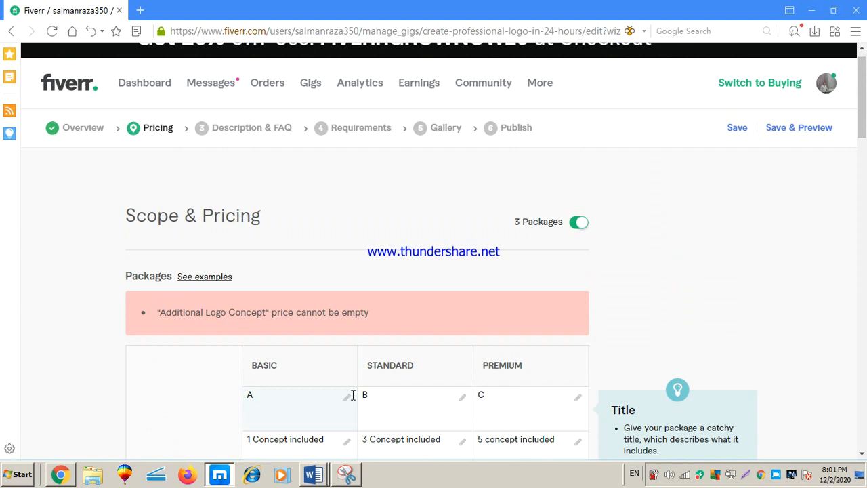
Set the Additional Logo Concept extra's price to $5, then save the pricing and continue to the description stage
scroll(352, 395, "down", 5)
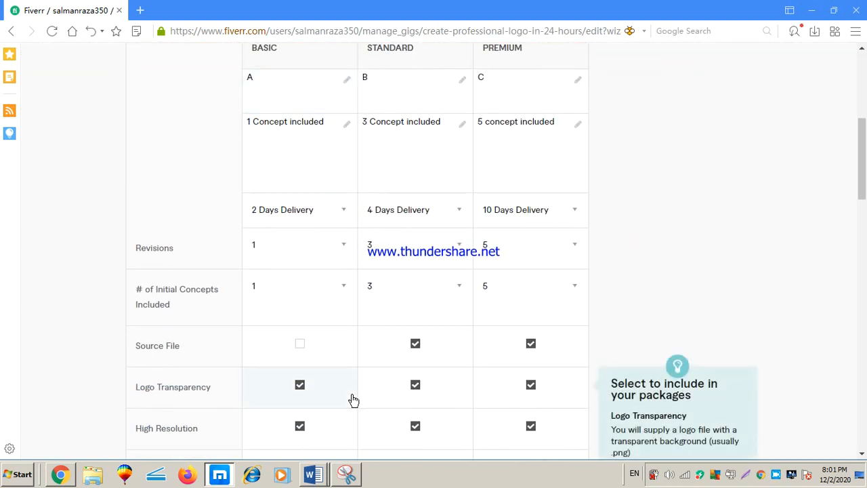
scroll(351, 400, "down", 3)
scroll(349, 402, "down", 3)
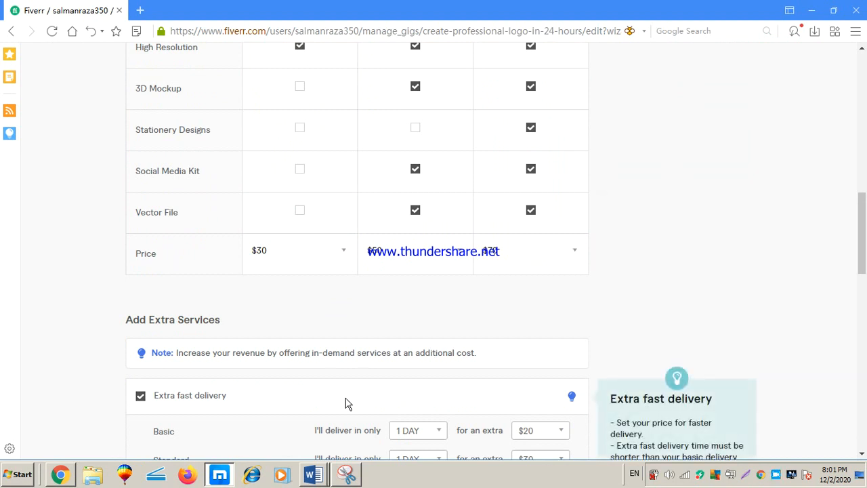
scroll(346, 403, "down", 3)
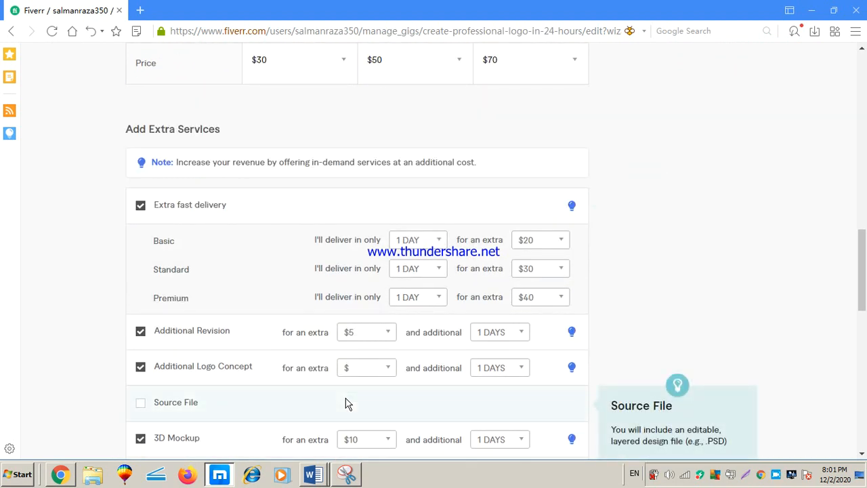
left_click(388, 371)
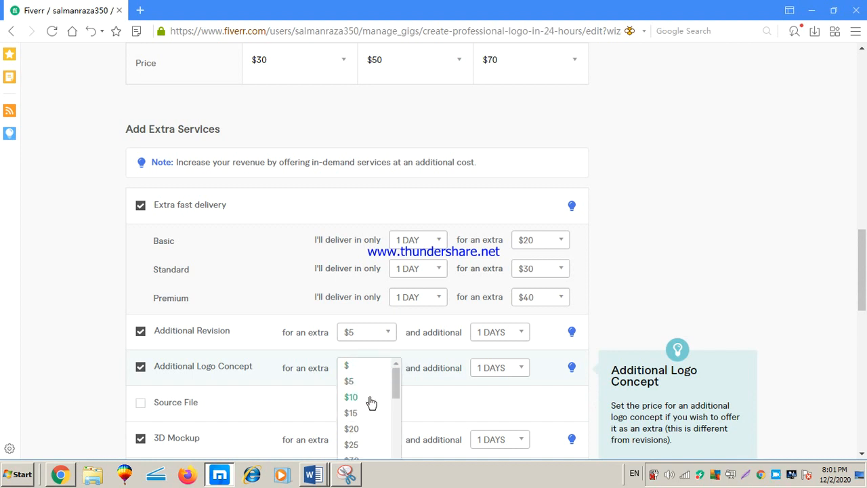
left_click(368, 382)
scroll(377, 388, "down", 3)
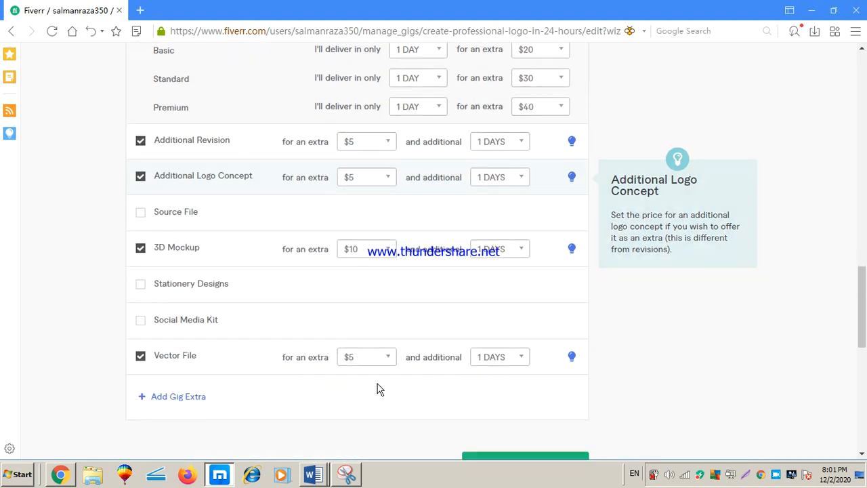
scroll(426, 414, "down", 1)
left_click(521, 413)
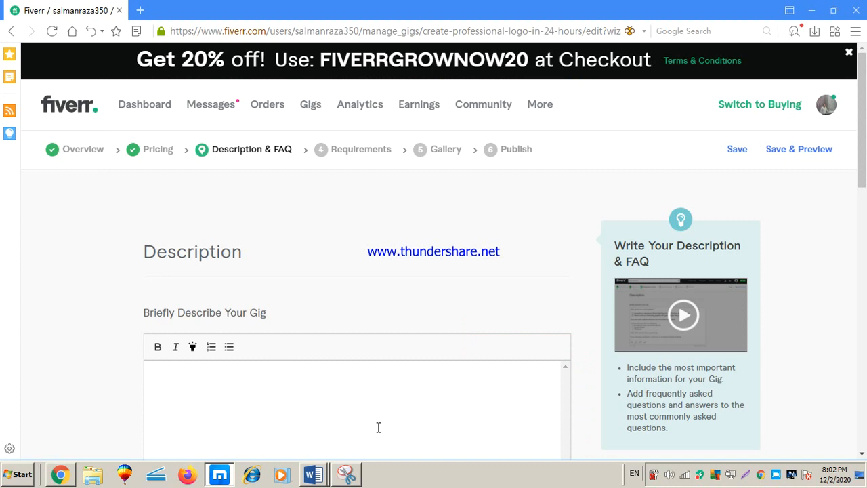
Begin the gig description with "Describe your gig, Who you are, What is your relivant experience, what you"
left_click(378, 427)
scroll(365, 400, "down", 1)
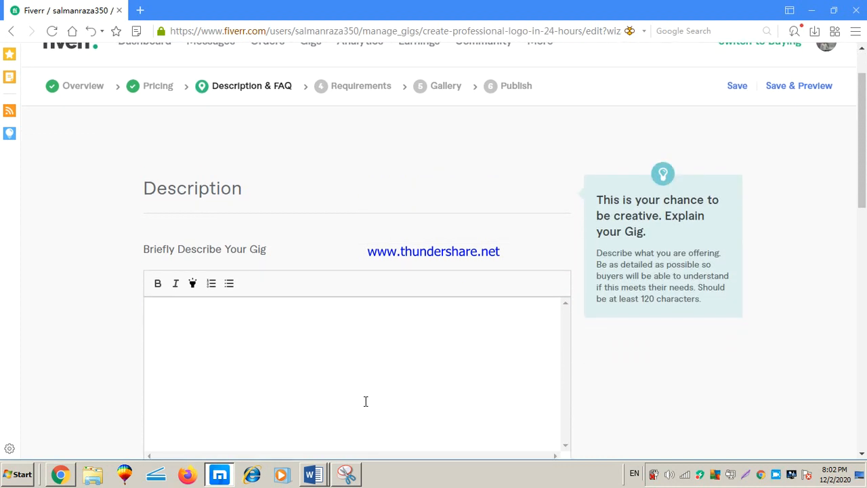
left_click(199, 326)
type("Describe your gig,")
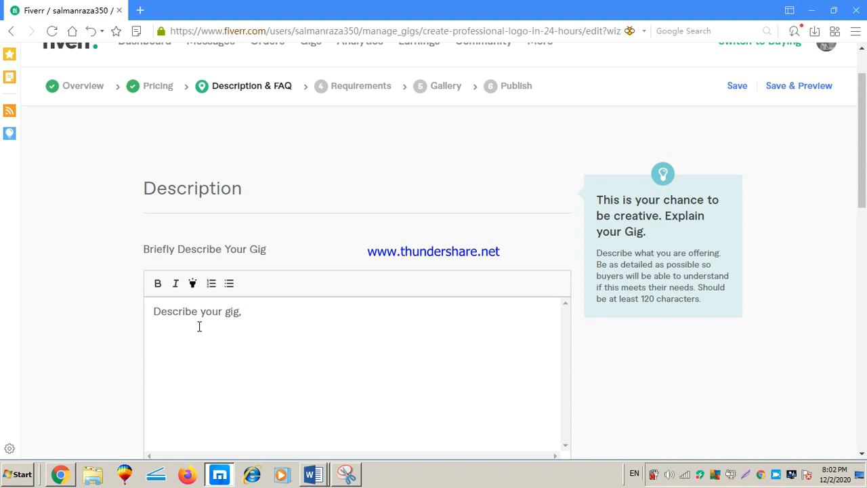
type("Who you are, What is")
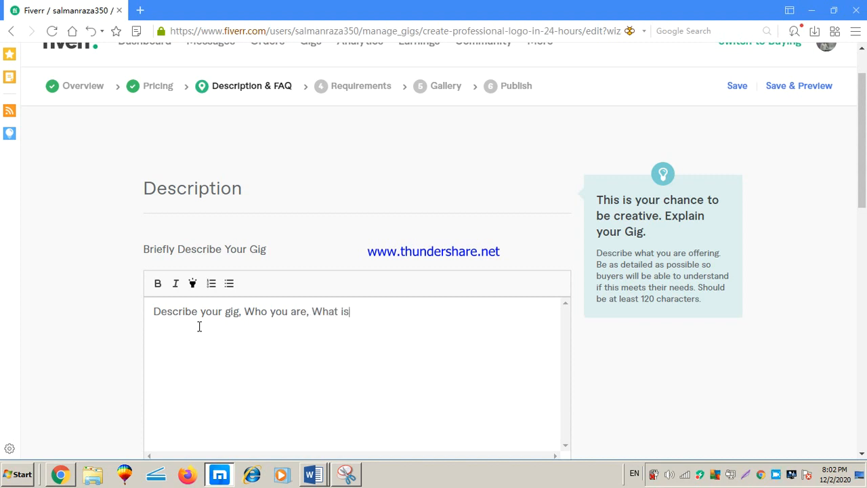
type(" your relev")
key("BackSpace")
type("vant e")
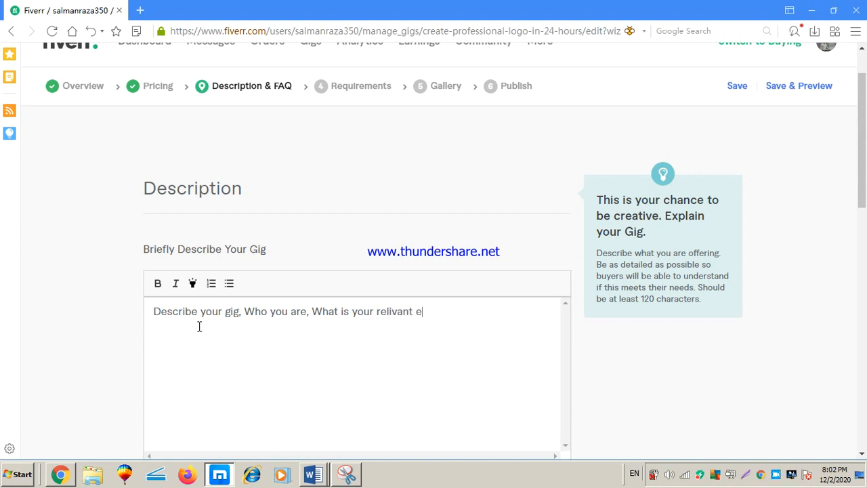
type("xperience, what you ar")
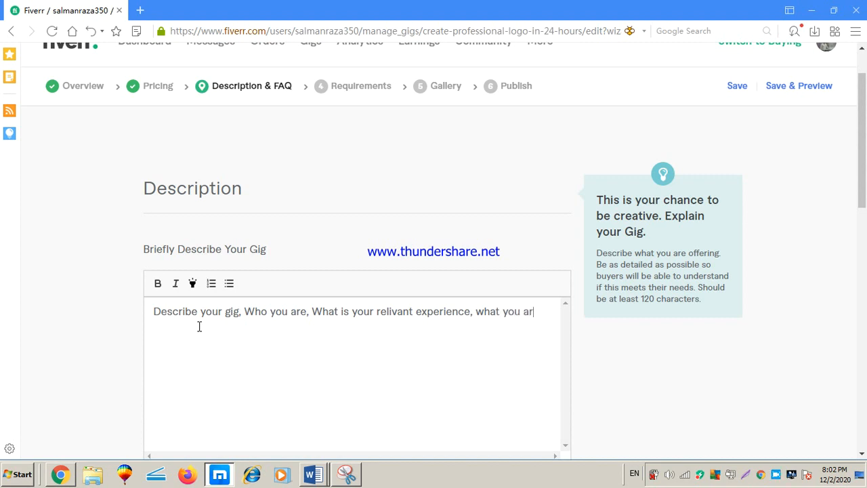
Finish the description with "are going to provide, What offering make you different from others", and save it to continue to the requirements stage
type("e going to provide, Wha")
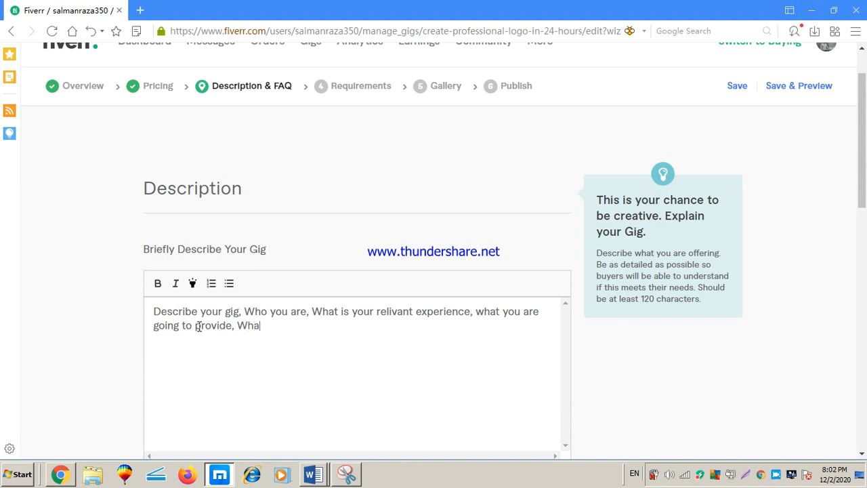
type("t tha")
key("BackSpace")
key("BackSpace")
type("offering make y")
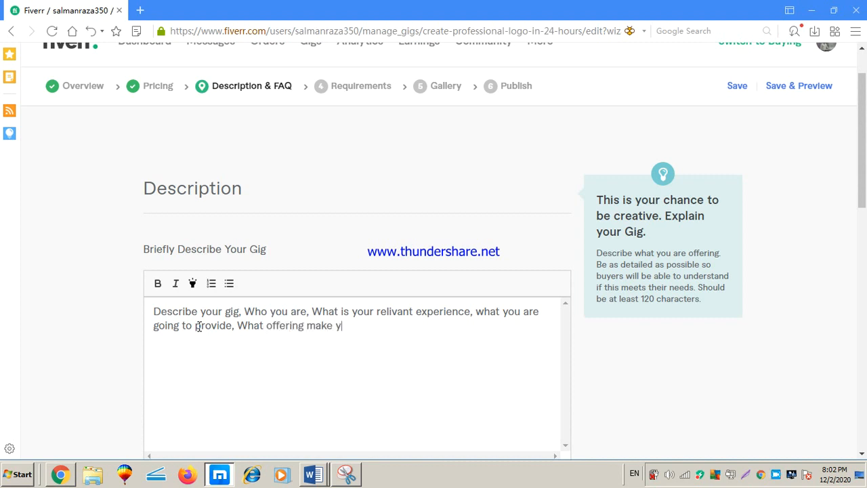
type("ou different from others")
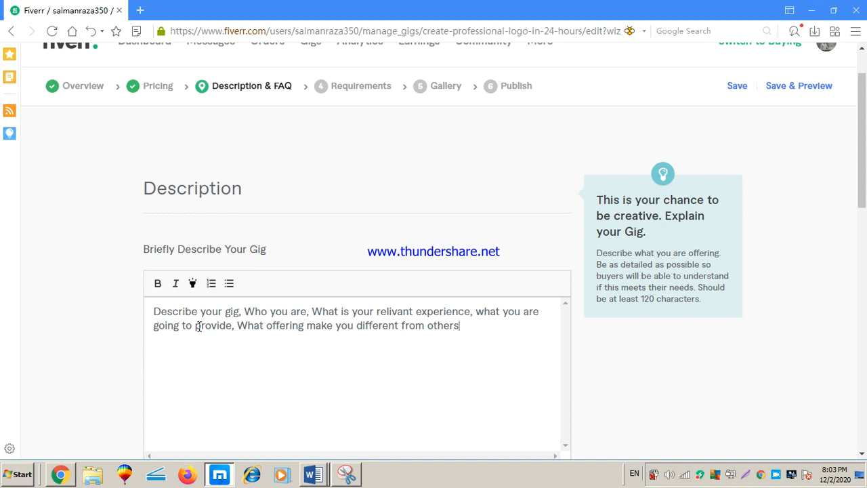
scroll(290, 242, "down", 4)
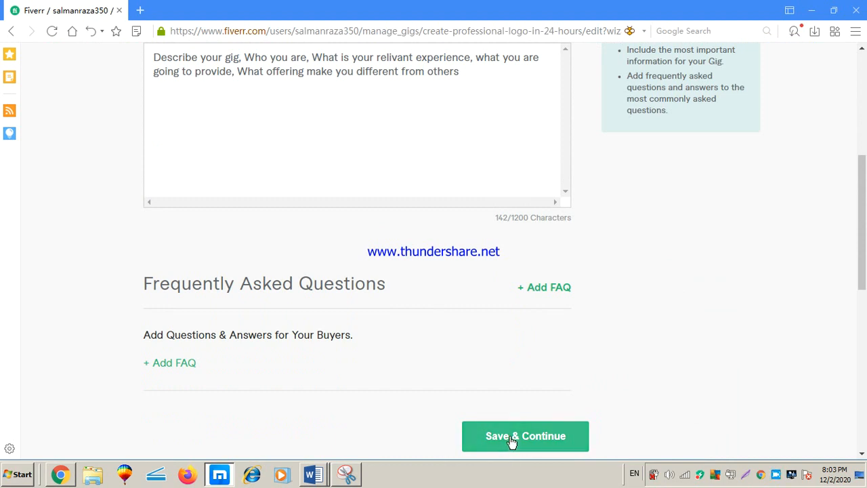
left_click(512, 440)
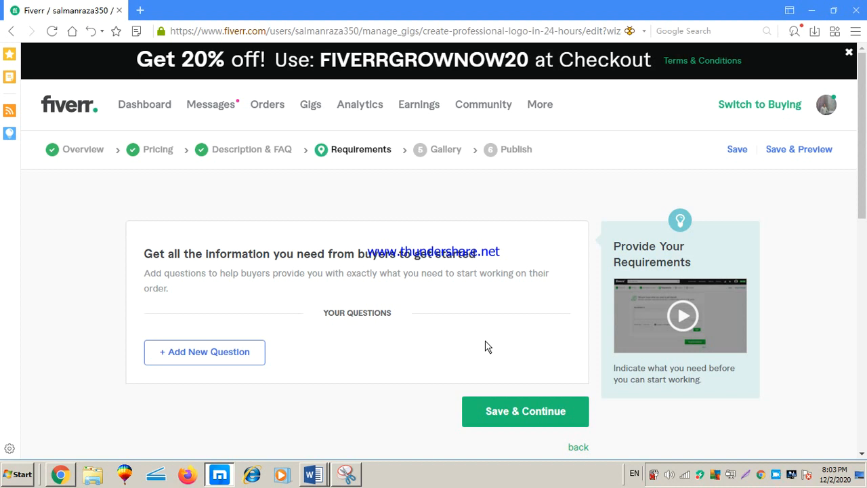
Add the required free-text question "Explaination about the logo" for buyers, and save the requirements to continue to the gallery stage
left_click(235, 359)
scroll(275, 354, "down", 2)
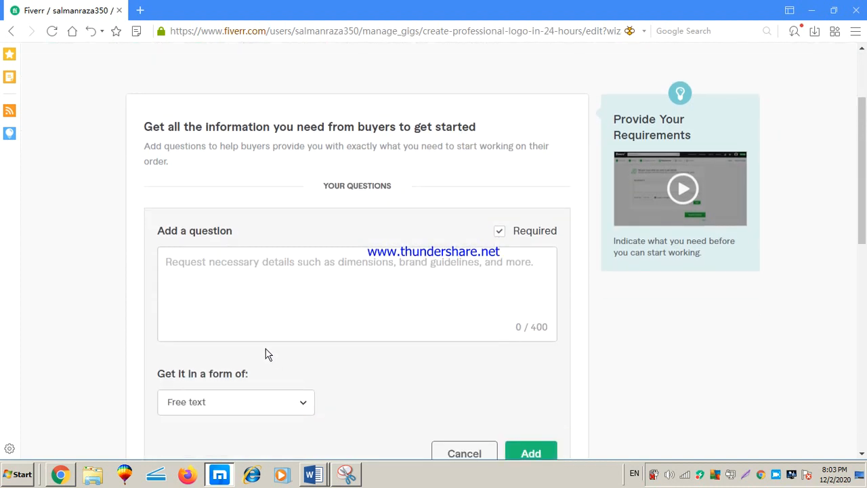
left_click(190, 274)
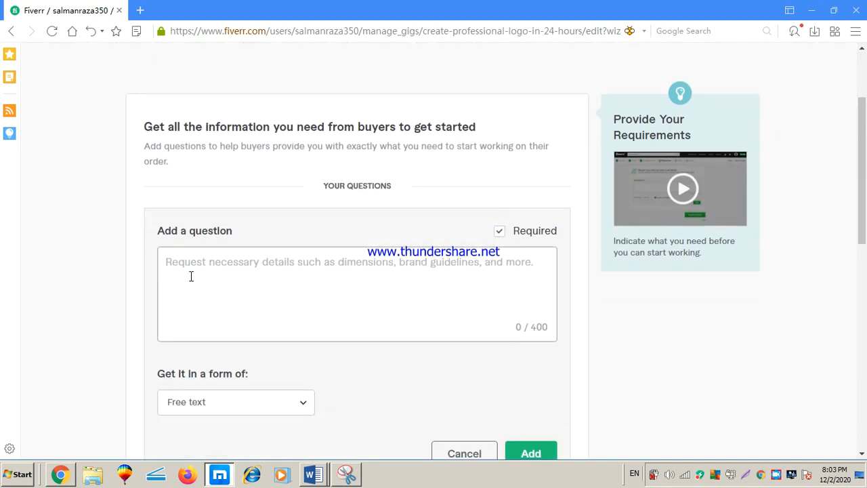
type("Explaina")
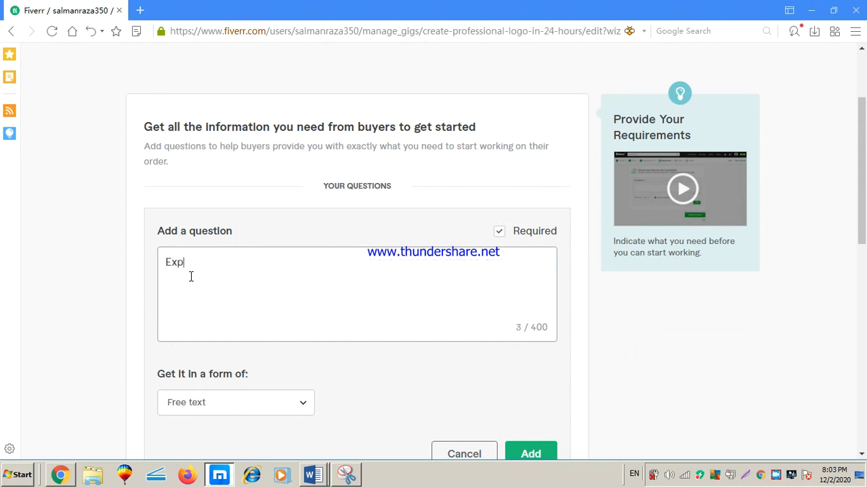
type("about the logo")
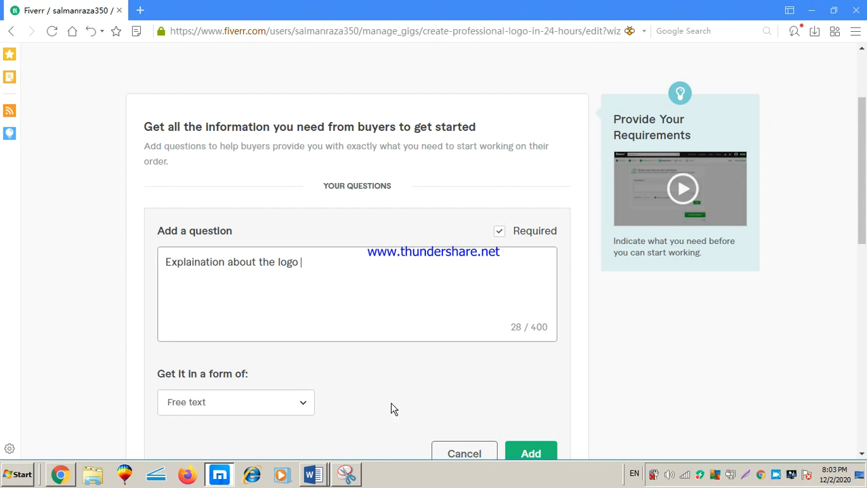
scroll(391, 402, "down", 1)
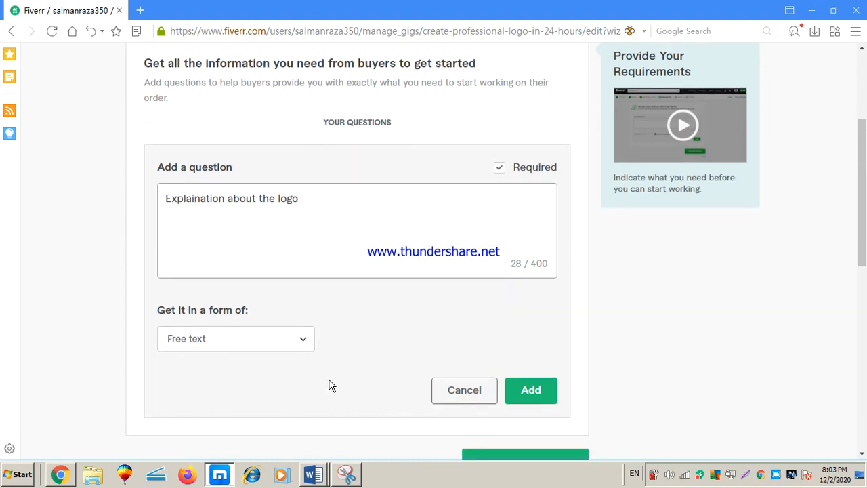
left_click(302, 346)
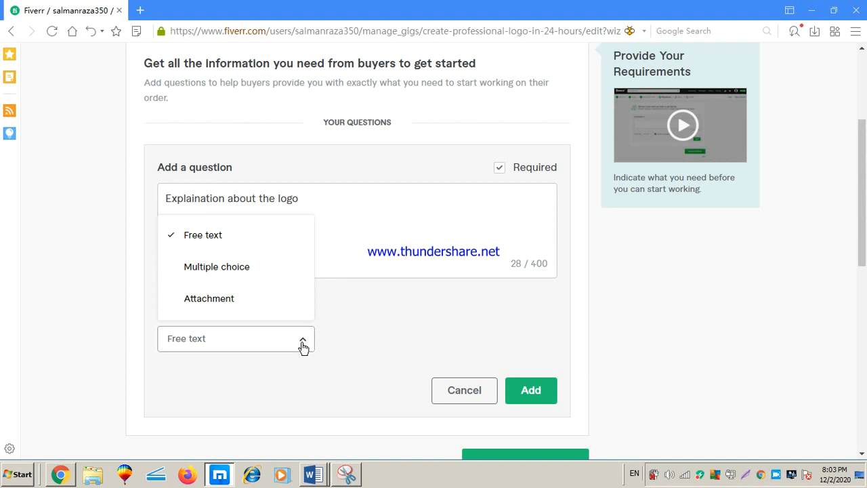
left_click(256, 235)
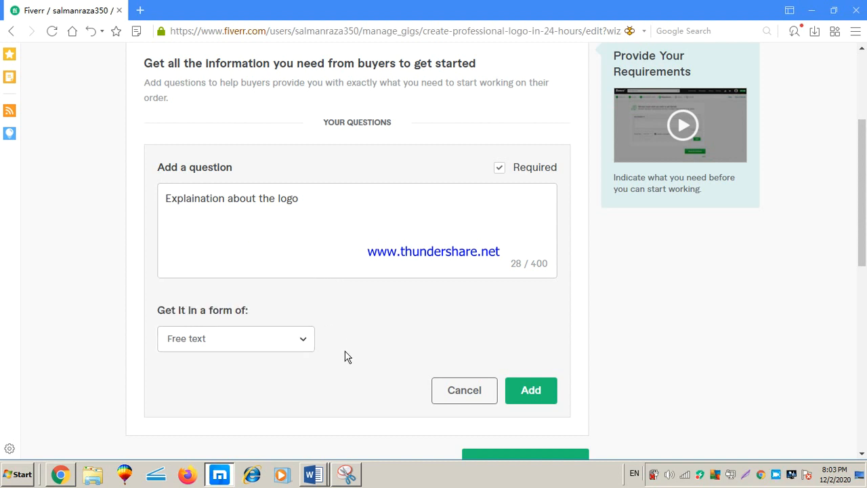
left_click(539, 399)
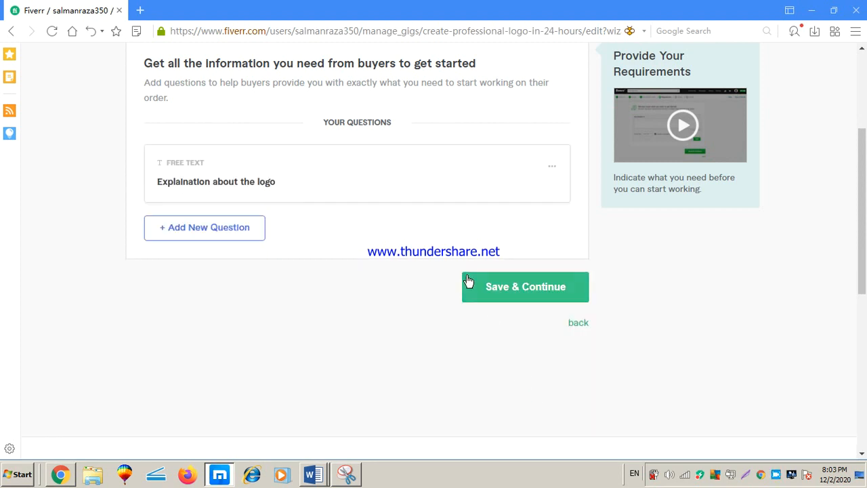
left_click(509, 293)
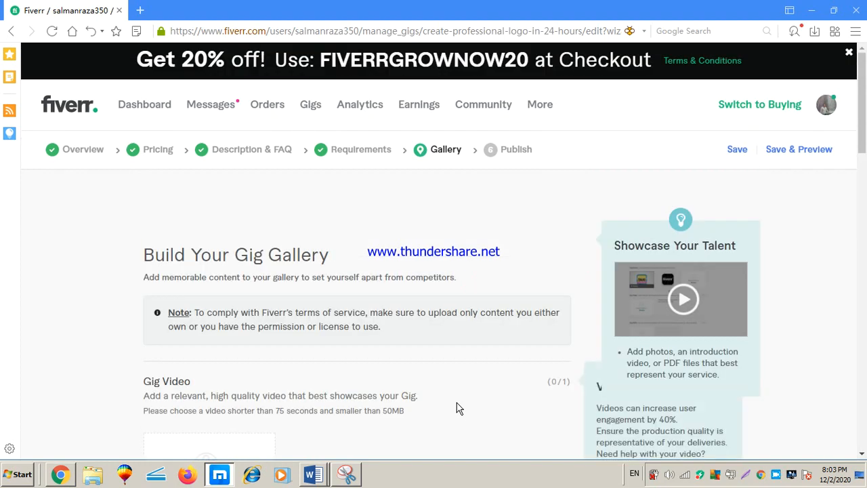
Start adding the first gig photo and open the videocreative9 folder on Local Disk (F:) in the file picker
scroll(456, 407, "down", 5)
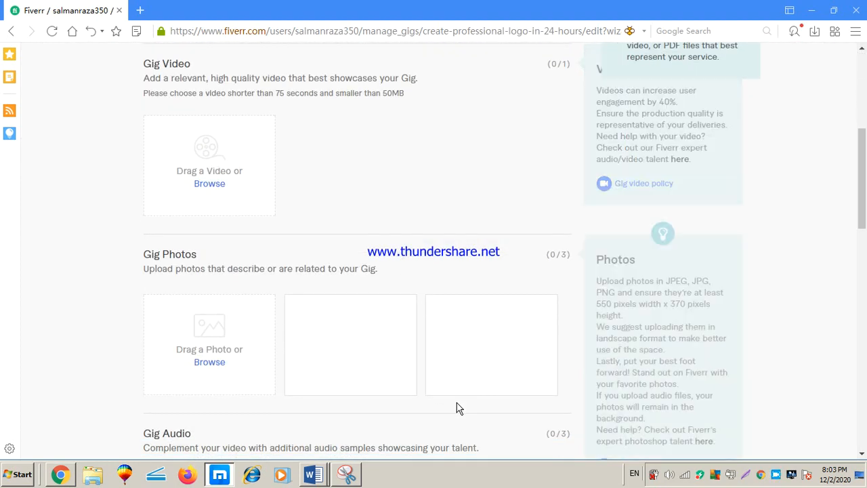
scroll(456, 407, "down", 4)
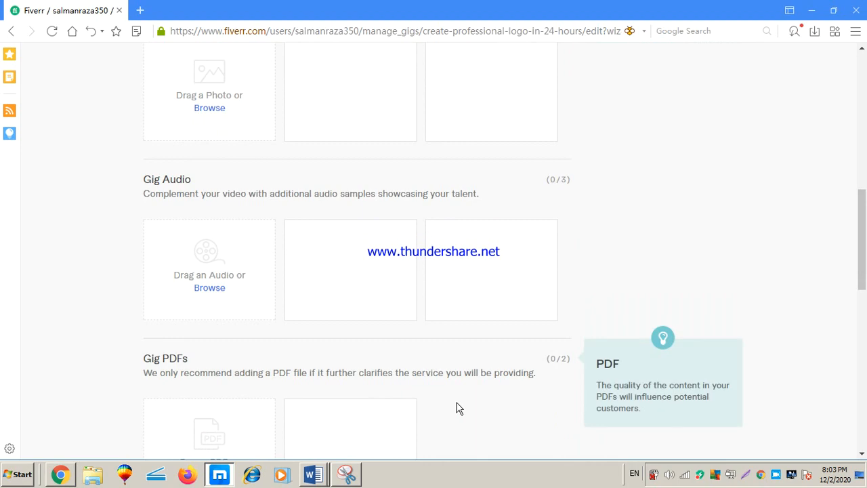
scroll(456, 407, "down", 4)
scroll(456, 408, "up", 8)
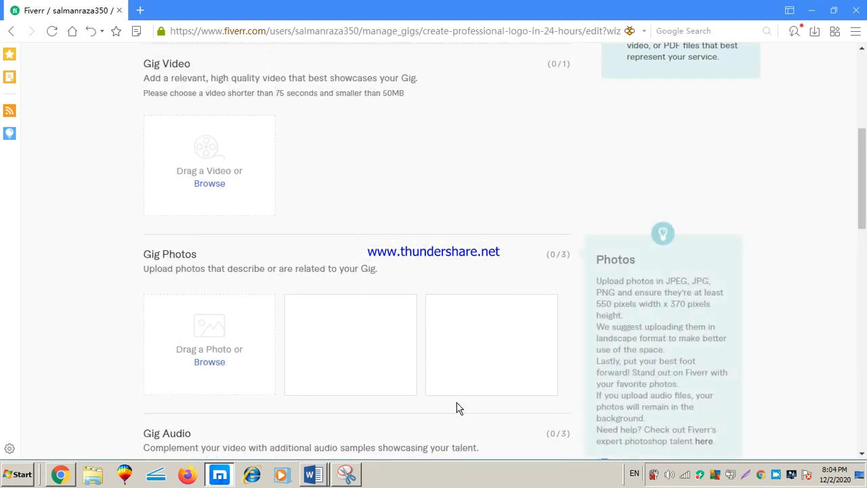
scroll(456, 408, "up", 1)
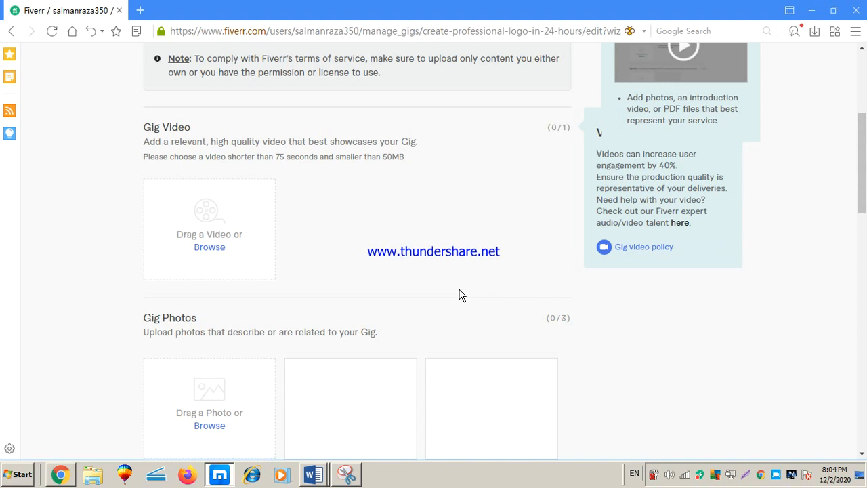
scroll(458, 295, "down", 3)
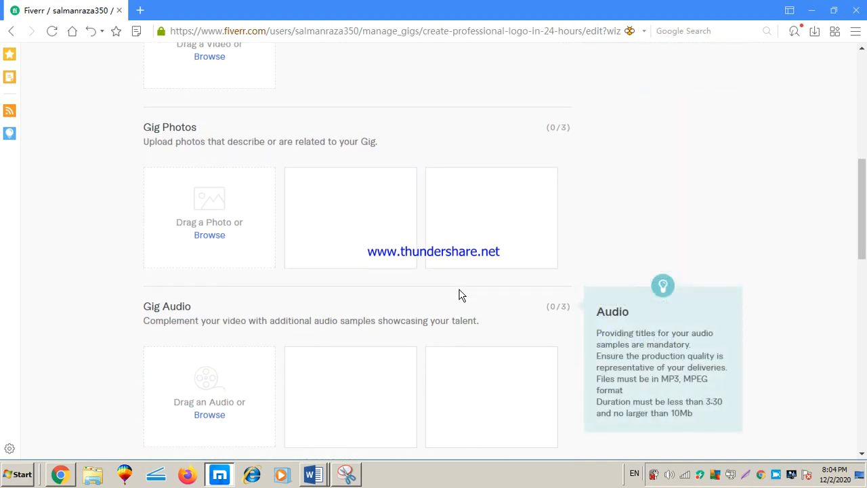
mouse_move(203, 196)
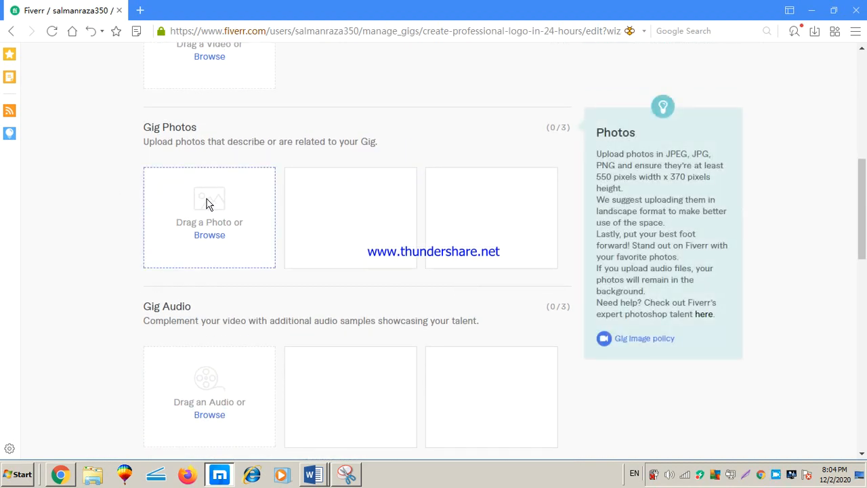
left_click(211, 236)
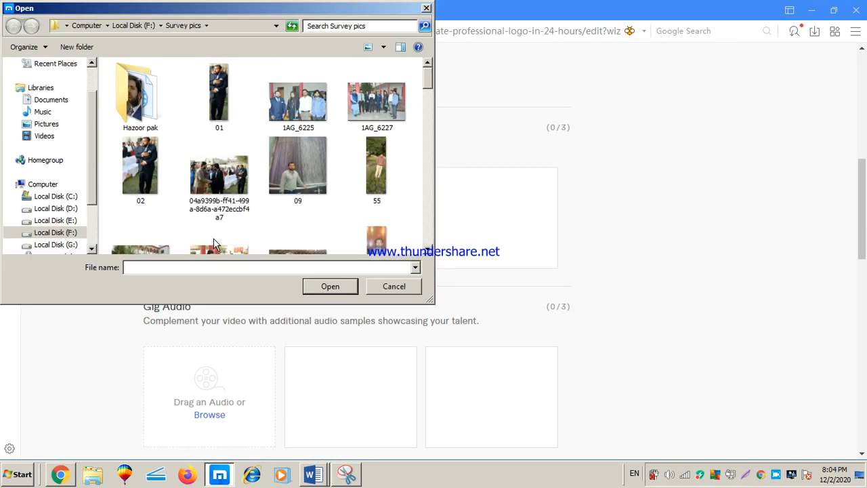
left_click(131, 29)
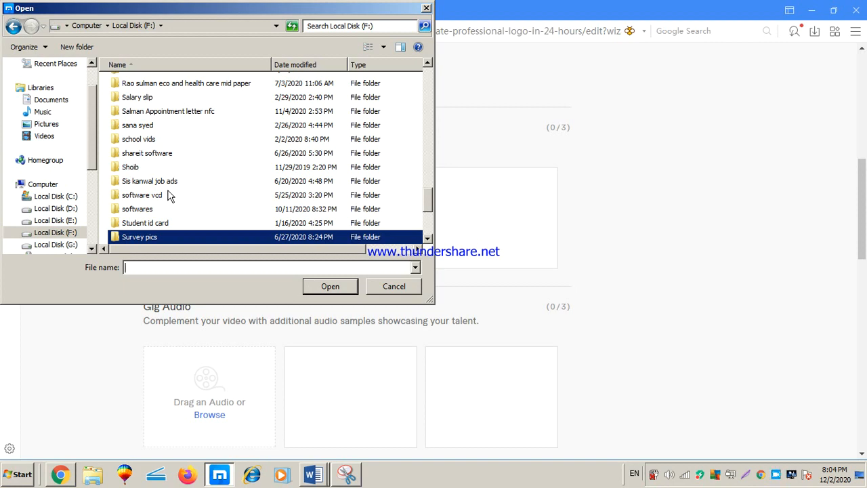
left_click(228, 183)
scroll(197, 214, "down", 4)
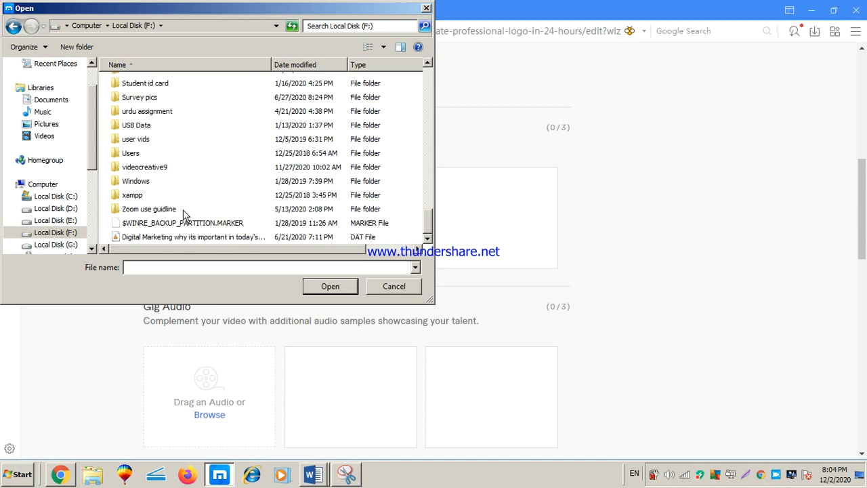
double_click(166, 165)
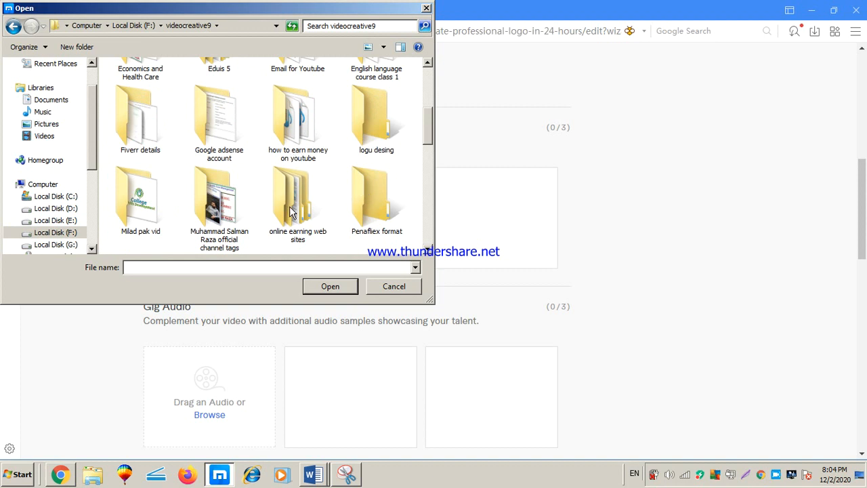
Upload Bavarian_Intl_School_Logo from the "How to make fiver gig" folder inside "Motivational stories" as the first gig photo
double_click(217, 201)
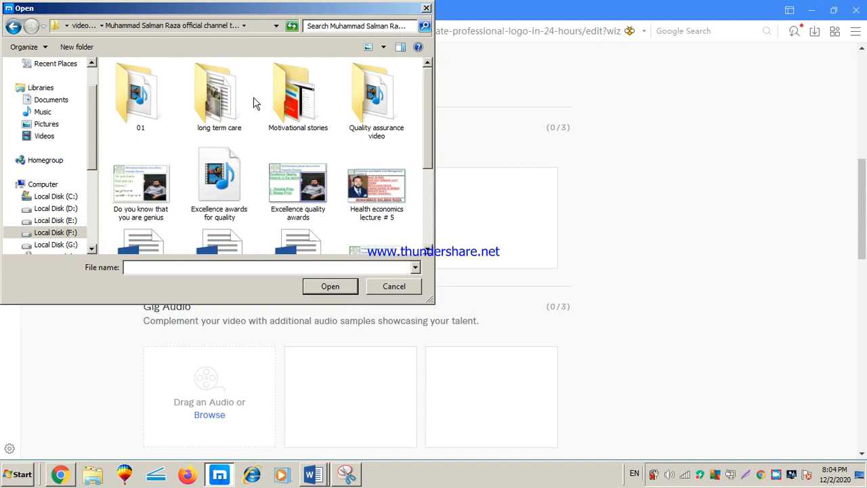
double_click(281, 107)
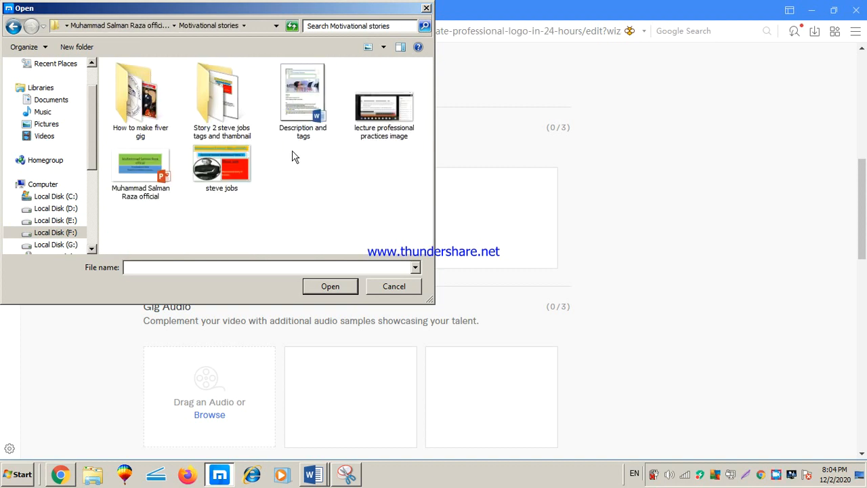
double_click(135, 100)
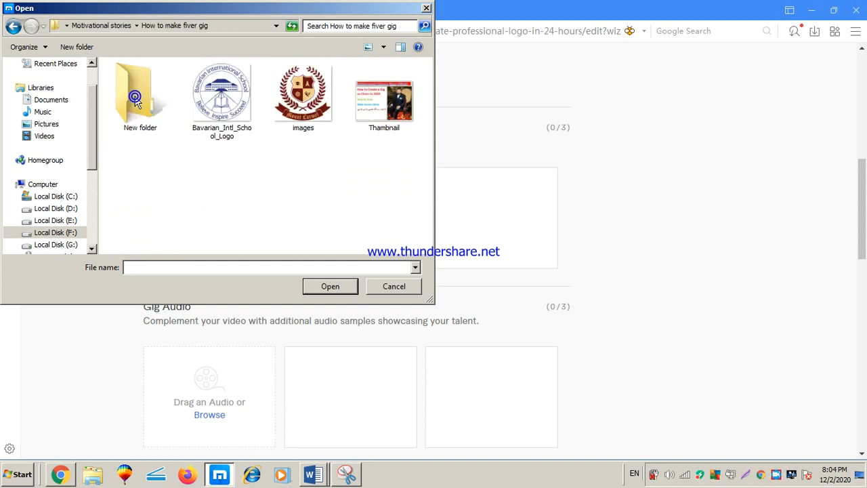
left_click(212, 98)
left_click(317, 285)
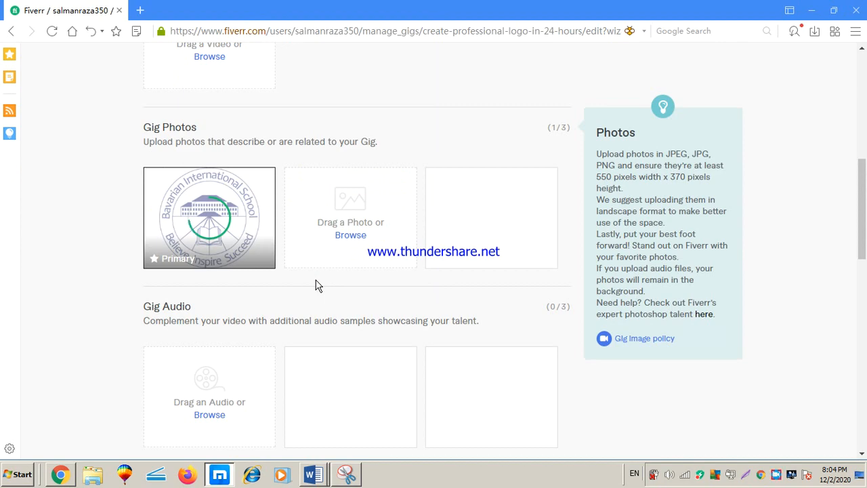
scroll(316, 285, "up", 2)
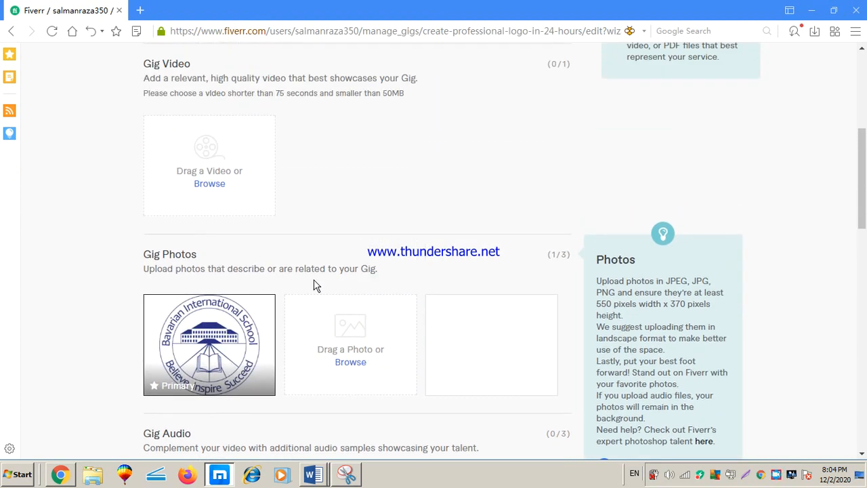
scroll(289, 252, "down", 4)
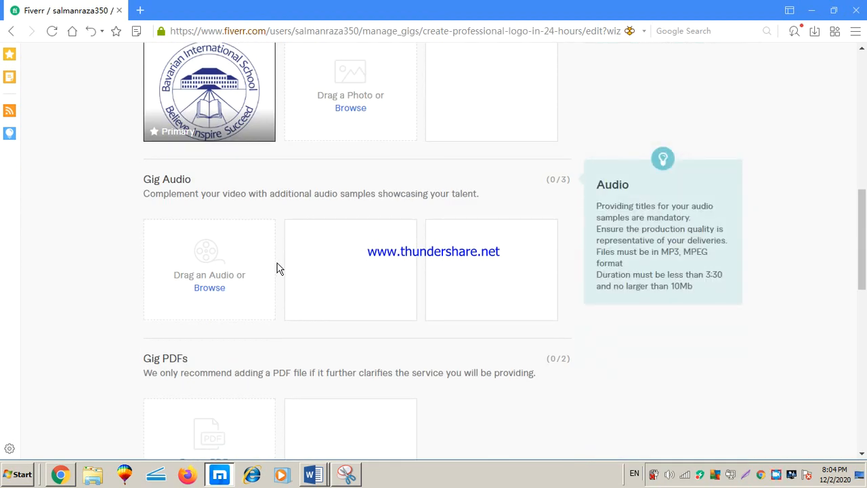
Accept the declaration that the gallery materials are original work, and save the gallery to continue to the publish stage
scroll(287, 292, "down", 3)
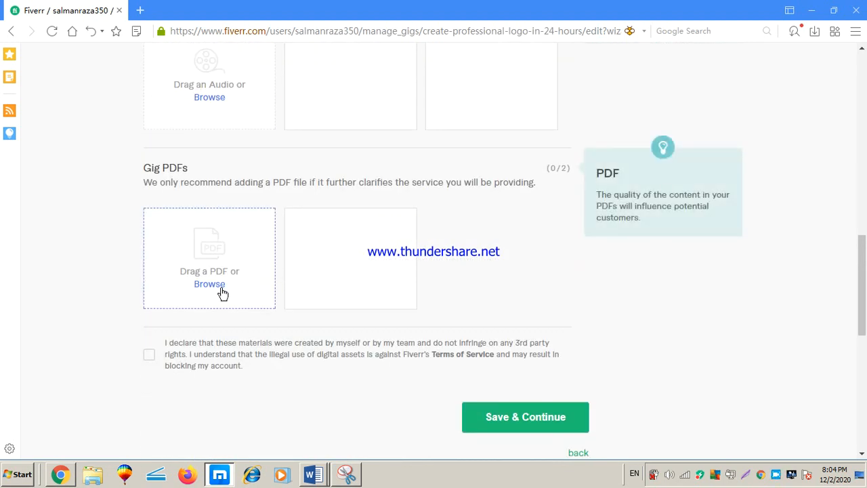
left_click(149, 354)
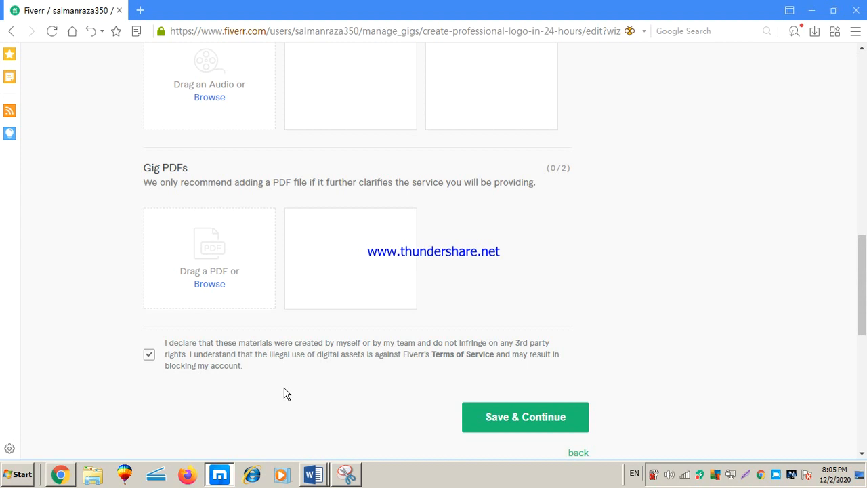
left_click(512, 424)
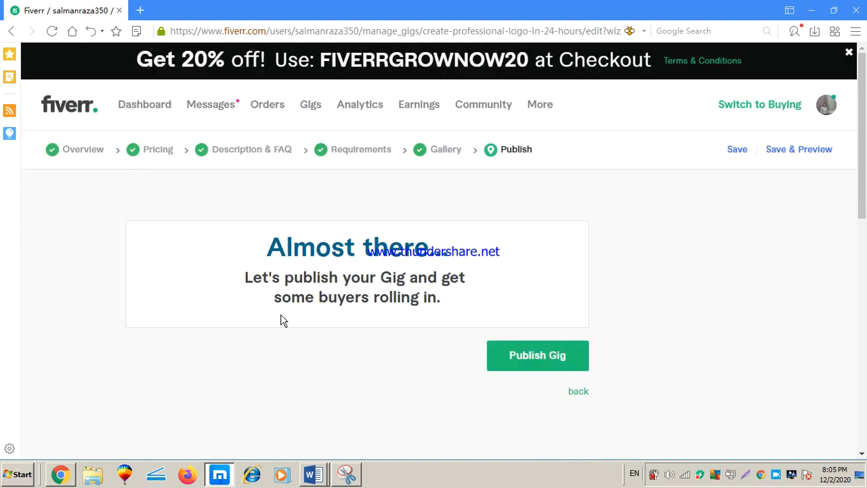
Publish the logo design gig and look over the page that follows
left_click(545, 365)
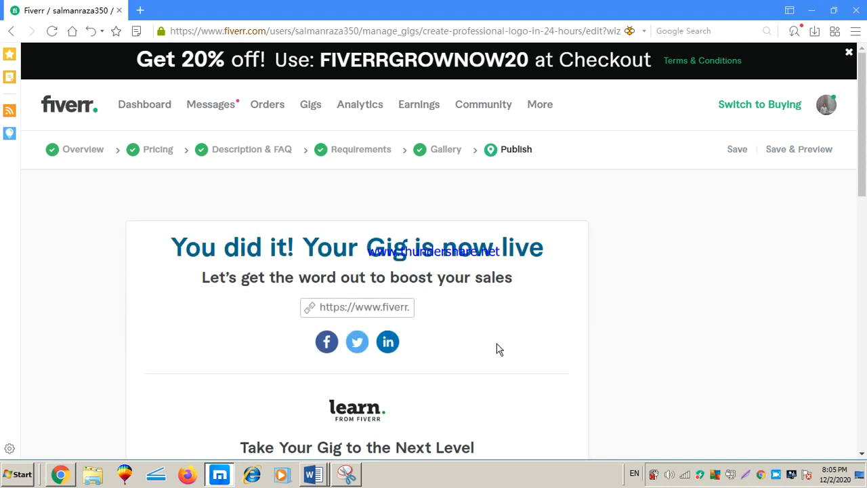
scroll(495, 347, "down", 3)
scroll(497, 345, "up", 3)
Look through the seller dashboard and open the Gigs page to check the list of active gigs
left_click(153, 105)
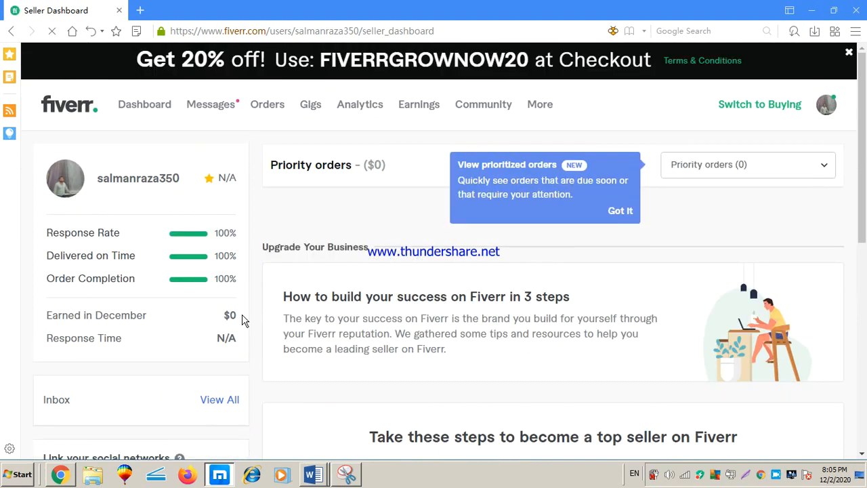
scroll(288, 323, "down", 12)
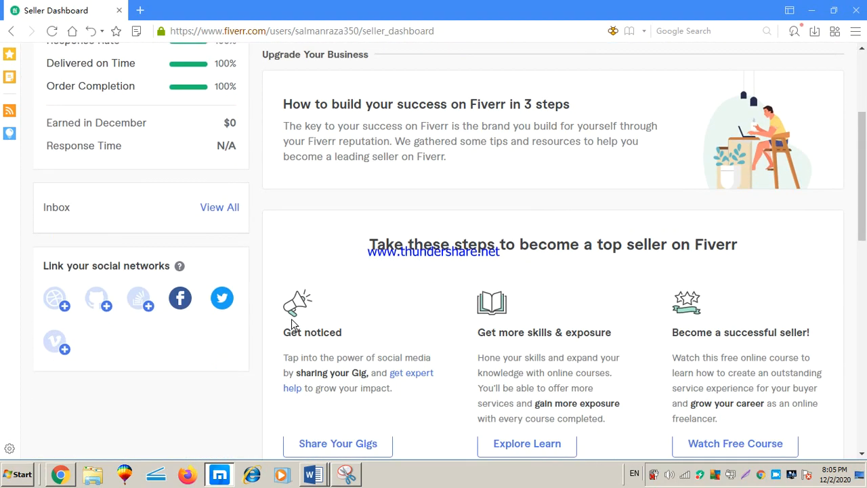
scroll(291, 319, "up", 12)
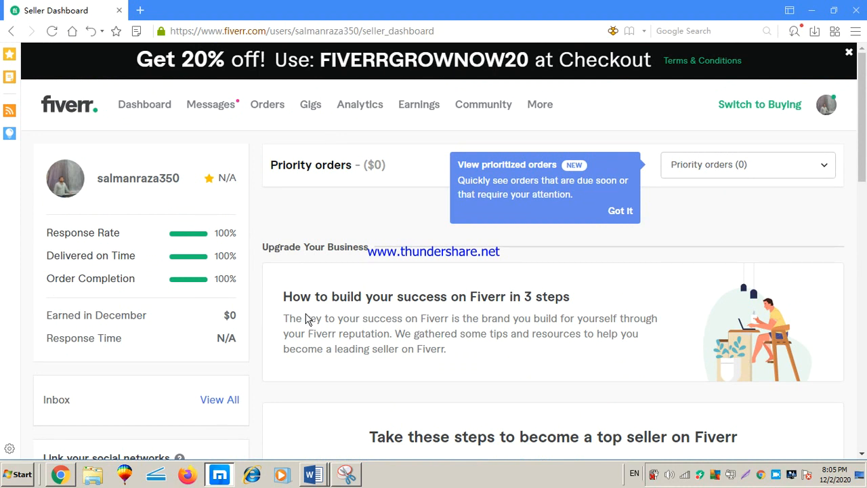
left_click(313, 108)
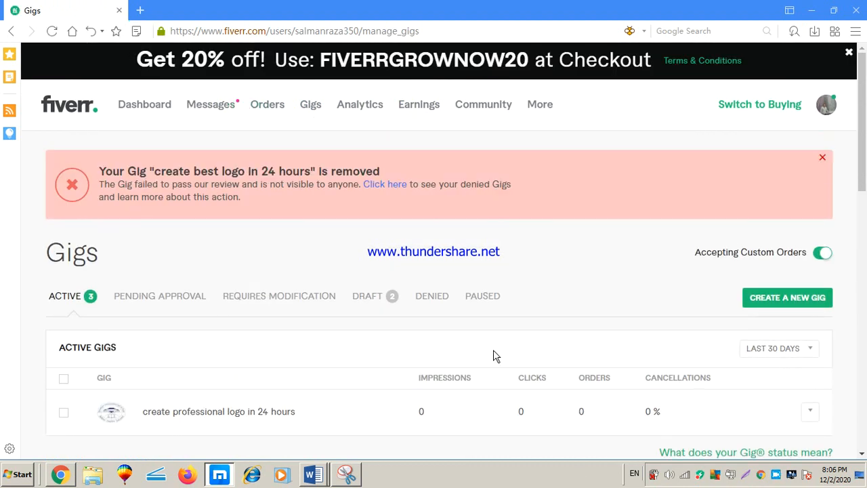
left_click(776, 482)
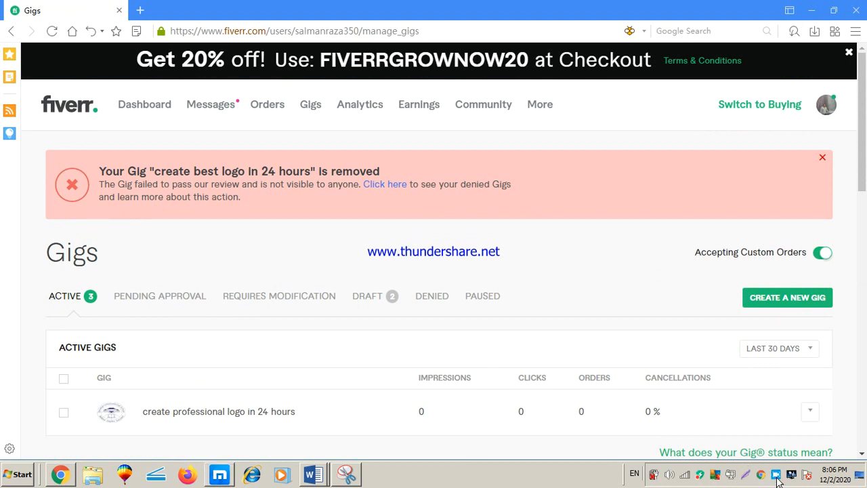